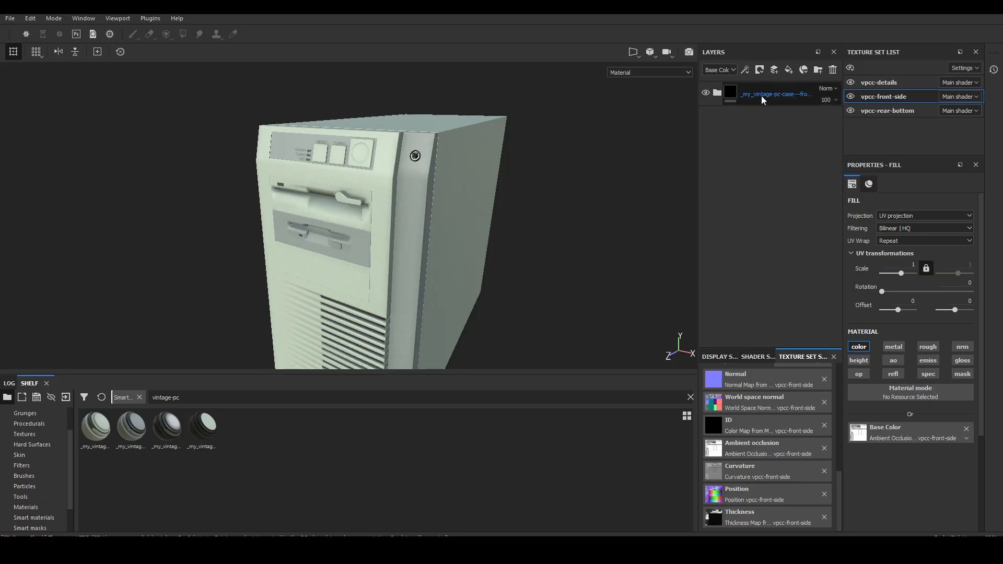
Expand the vintage PC case smart material's folder in the layer stack of the vpcc-front-side texture set.
{"action": "left_click", "coordinate": [718, 93]}
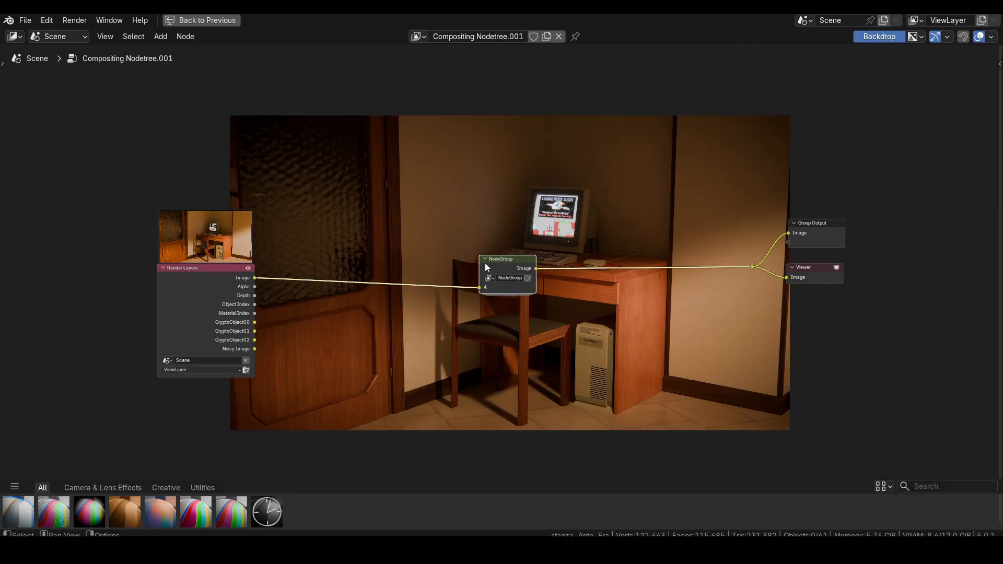
In Blender's compositor, enter the NodeGroup and examine its effect nodes, routing the Glare node's Glare output to the Group Output.
{"action": "key", "text": "Tab"}
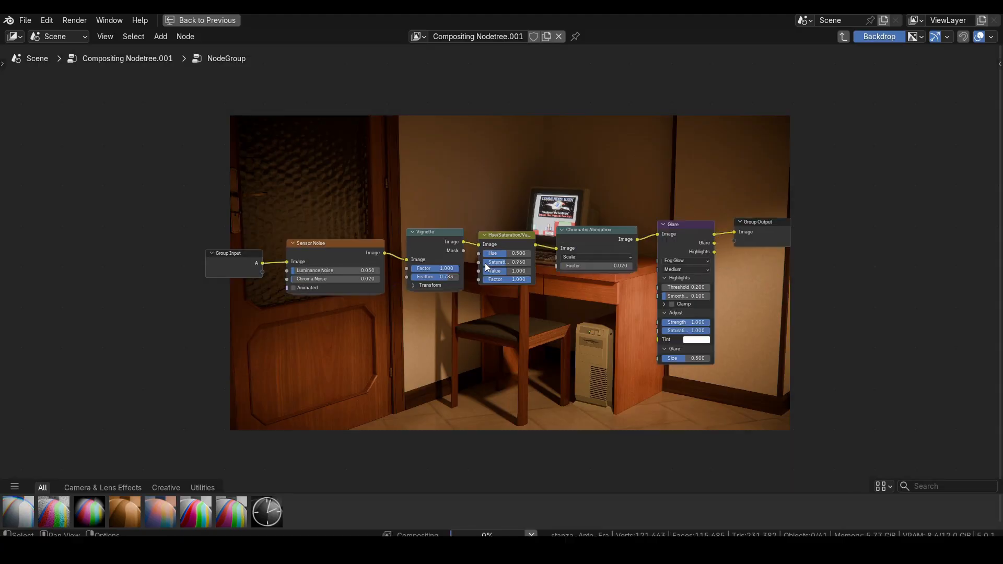
{"action": "scroll", "coordinate": [483, 263], "scroll_direction": "up", "scroll_amount": 3}
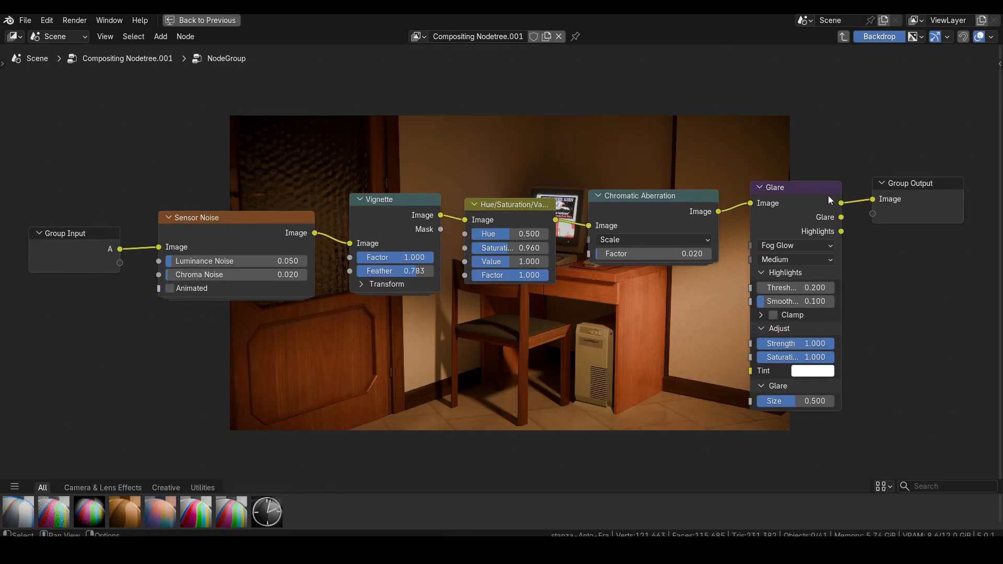
{"action": "left_click", "coordinate": [840, 207]}
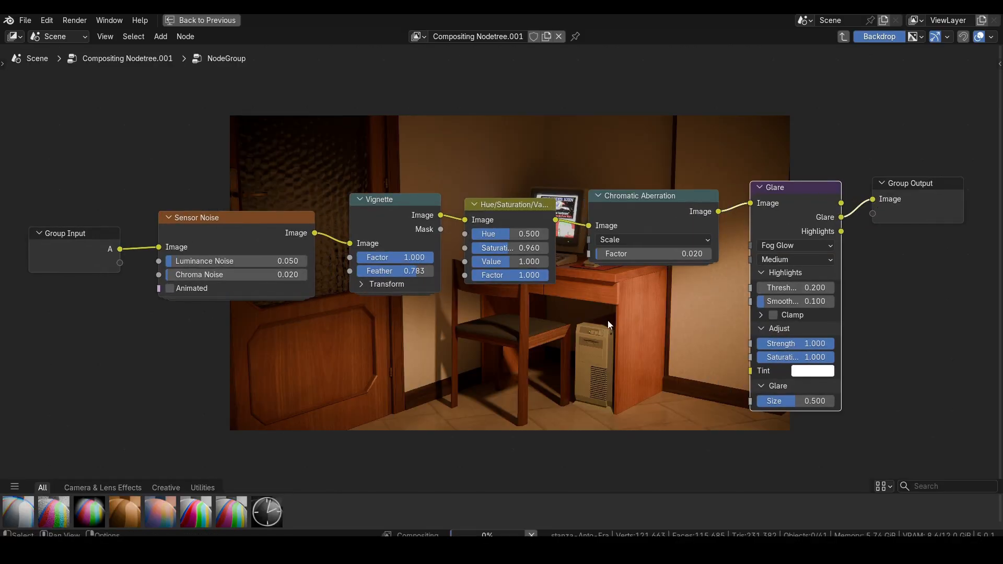
{"action": "middle_click_drag", "start_coordinate": [584, 273], "coordinate": [582, 374]}
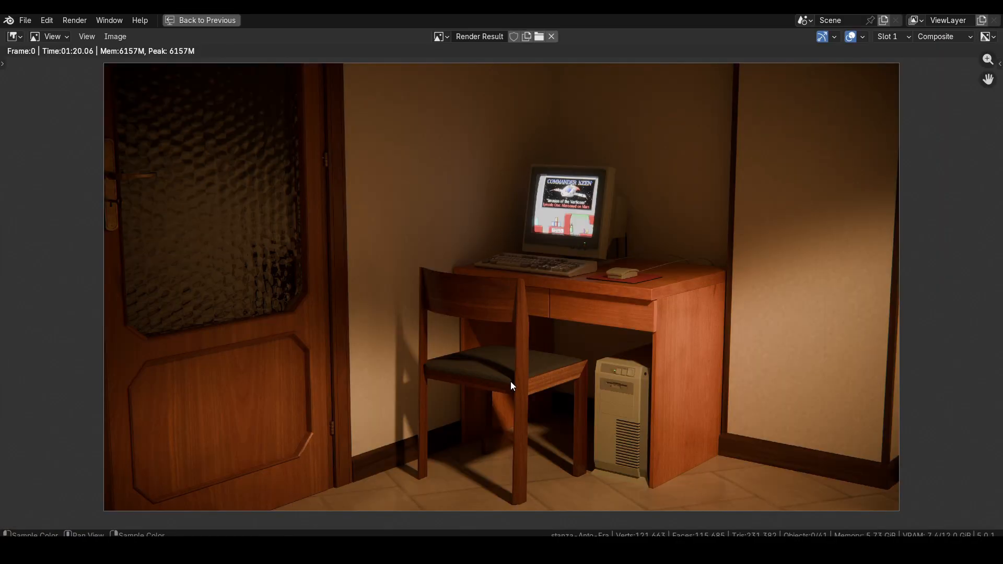
Inspect the rendered room image up close around the desk and computer, and close the render result.
{"action": "scroll", "coordinate": [634, 385], "scroll_direction": "up", "scroll_amount": 4}
{"action": "middle_click_drag", "start_coordinate": [634, 384], "coordinate": [555, 308]}
{"action": "scroll", "coordinate": [479, 392], "scroll_direction": "up", "scroll_amount": 2}
{"action": "scroll", "coordinate": [540, 182], "scroll_direction": "up", "scroll_amount": 1}
{"action": "scroll", "coordinate": [526, 179], "scroll_direction": "down", "scroll_amount": 4}
{"action": "scroll", "coordinate": [526, 179], "scroll_direction": "down", "scroll_amount": 1}
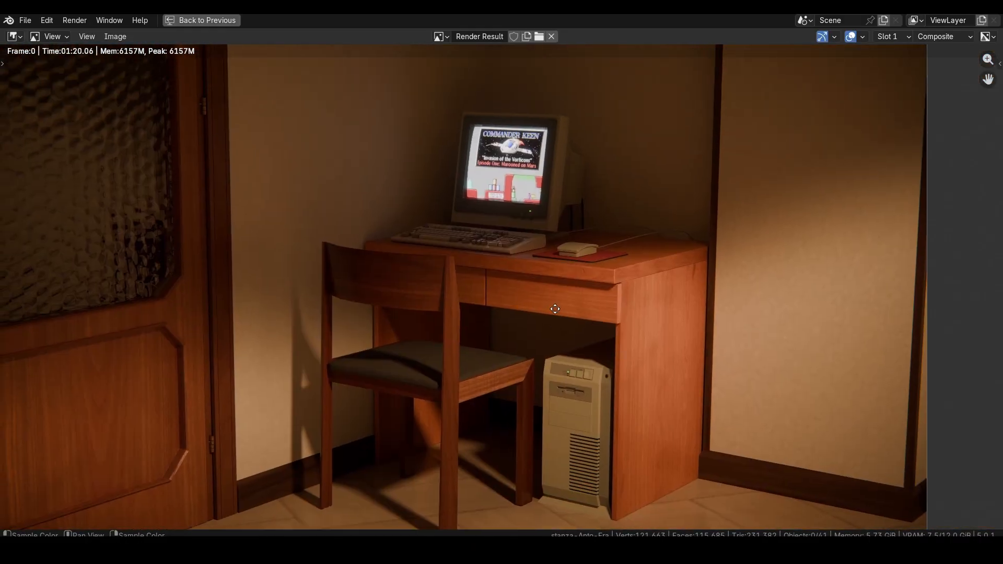
{"action": "key", "text": "Home"}
{"action": "key", "text": "Escape"}
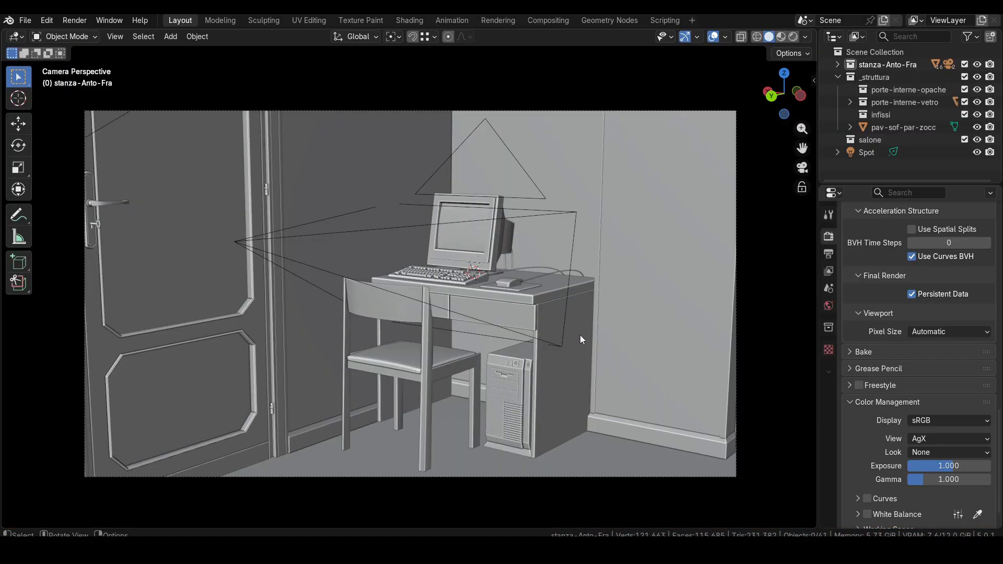
Open the Compositing workspace and shrink the backdrop until the whole render fits behind the node chain.
{"action": "left_click", "coordinate": [548, 20]}
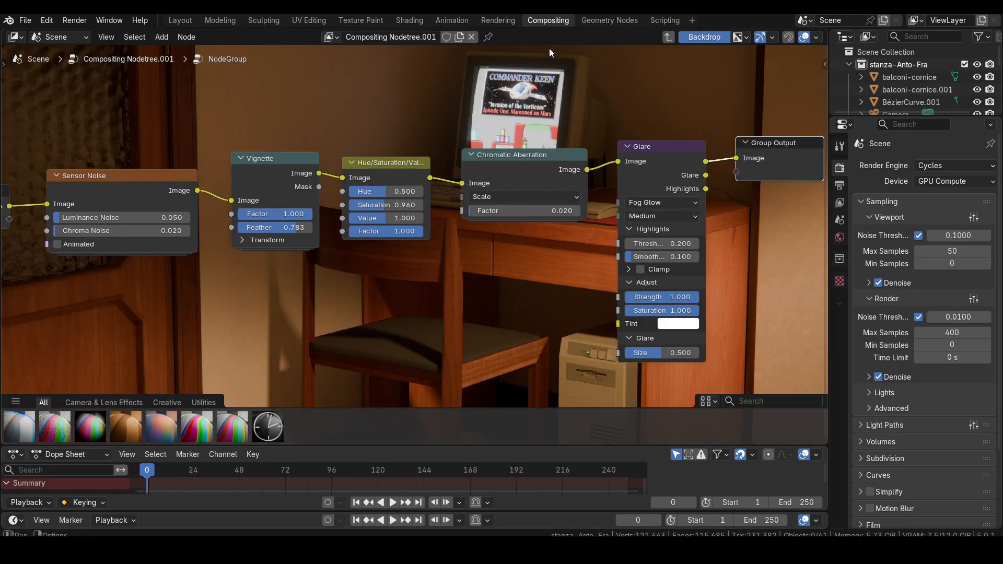
{"action": "scroll", "coordinate": [518, 219], "scroll_direction": "down", "scroll_amount": 3}
{"action": "left_click", "coordinate": [703, 37]}
{"action": "scroll", "coordinate": [432, 300], "scroll_direction": "up", "scroll_amount": 2}
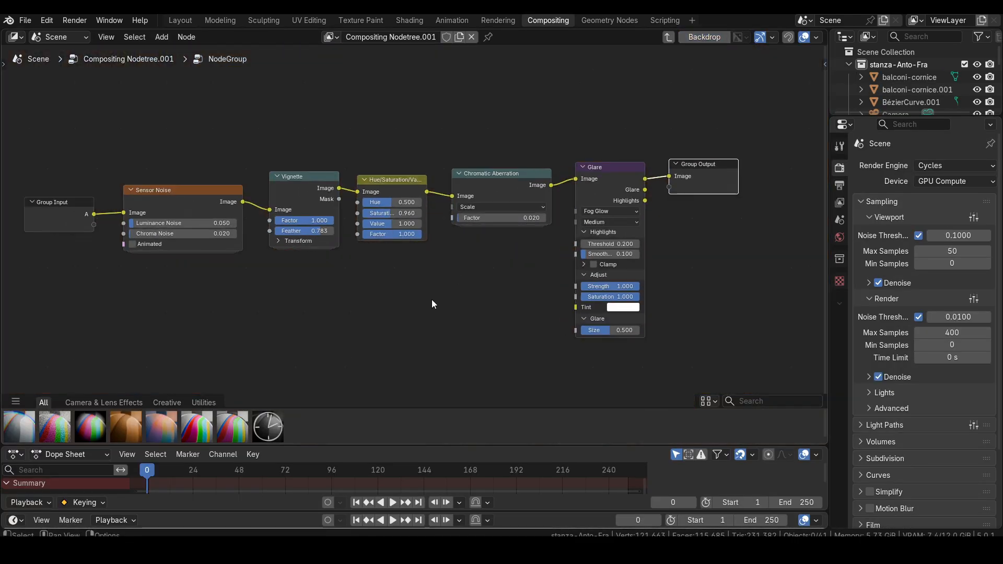
{"action": "left_click", "coordinate": [705, 36]}
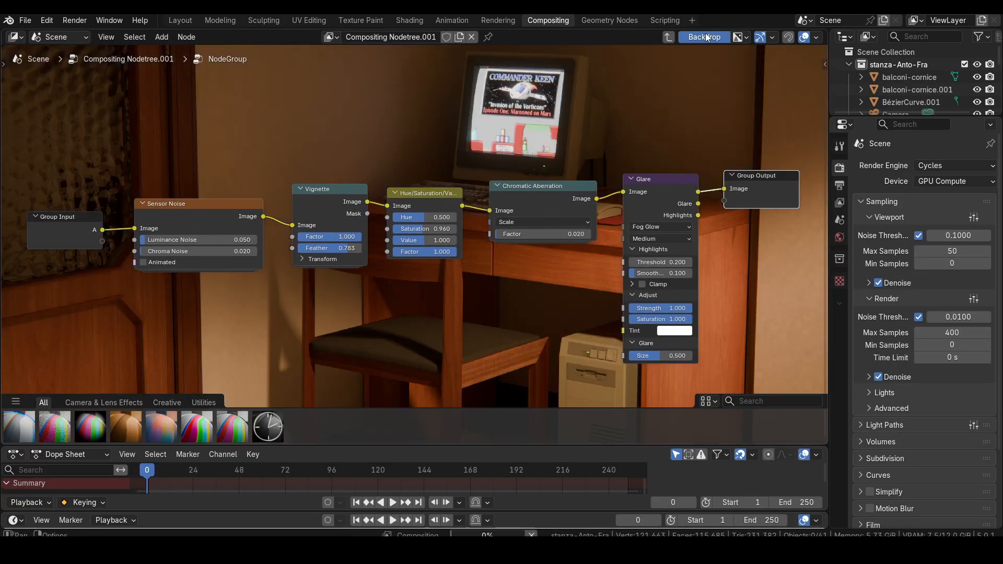
{"action": "left_click", "coordinate": [483, 305]}
{"action": "scroll", "coordinate": [484, 305], "scroll_direction": "down", "scroll_amount": 2}
{"action": "key", "text": "v"}
{"action": "key", "text": "v"}
{"action": "key", "text": "v"}
{"action": "key", "text": "v"}
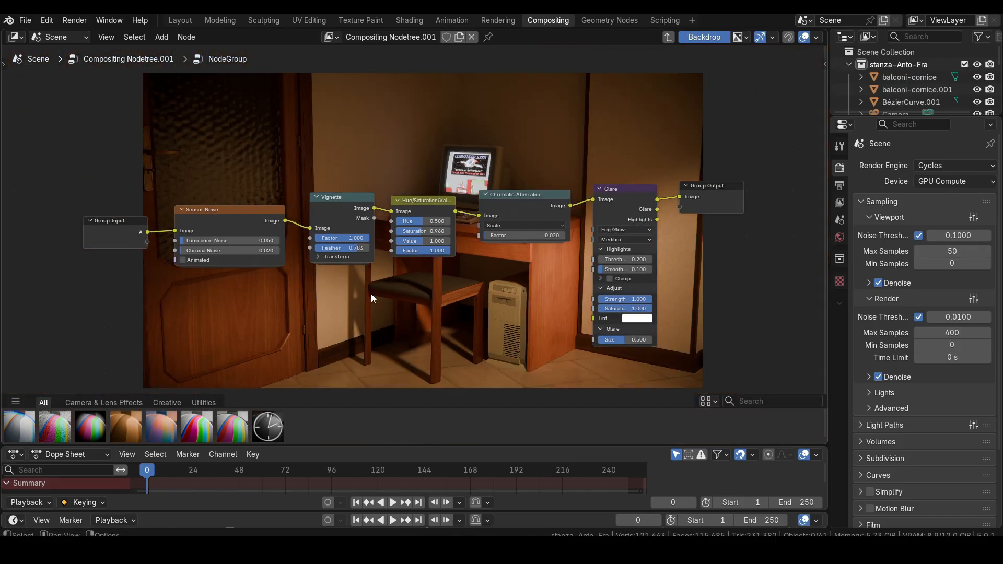
Leave the node group and enlarge the backdrop render behind the main compositing nodes.
{"action": "key", "text": "Tab"}
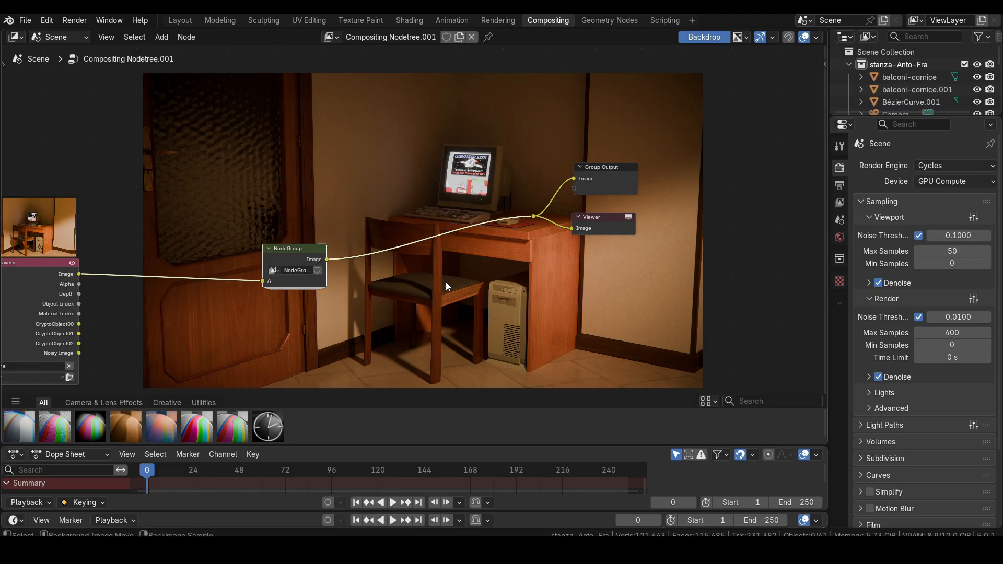
{"action": "key", "text": "alt+v"}
{"action": "key", "text": "alt+v"}
{"action": "key", "text": "alt+v"}
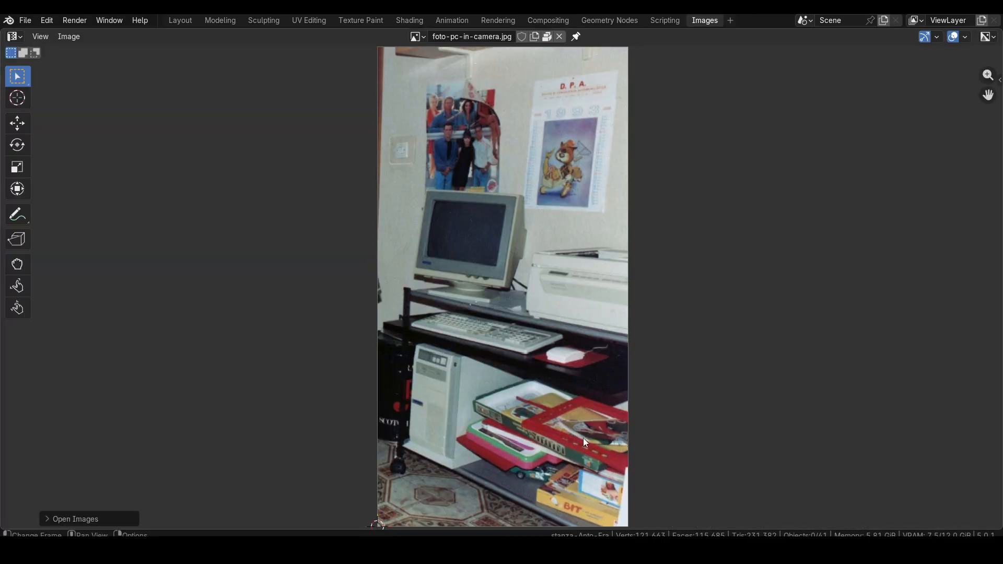
Examine the reference photo foto-pc-in-camera.jpg, from the wall posters down to the monitor, keyboard, mouse and tower case.
{"action": "middle_click_drag", "start_coordinate": [616, 411], "coordinate": [436, 240], "text": "ctrl"}
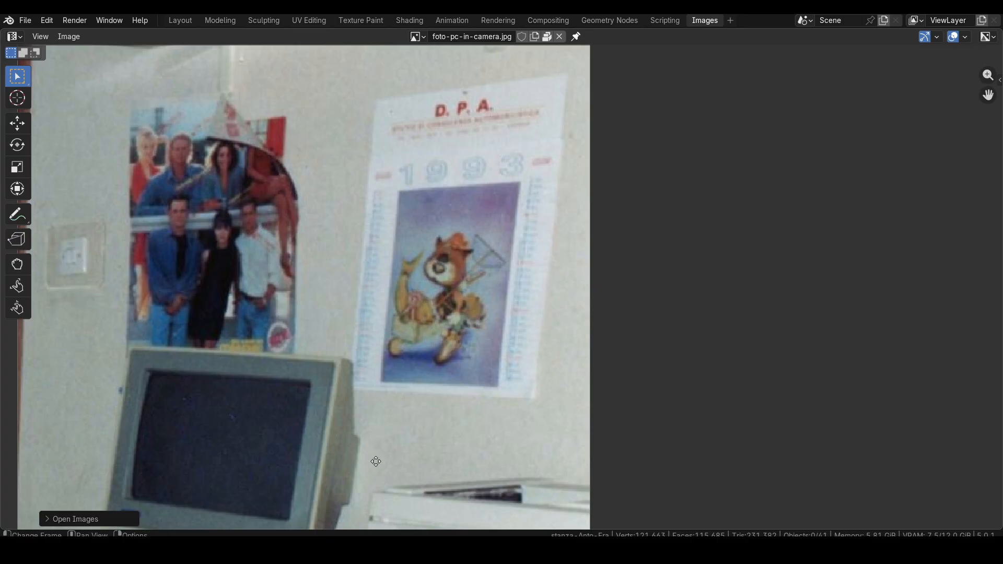
{"action": "middle_click_drag", "start_coordinate": [376, 462], "coordinate": [459, 305]}
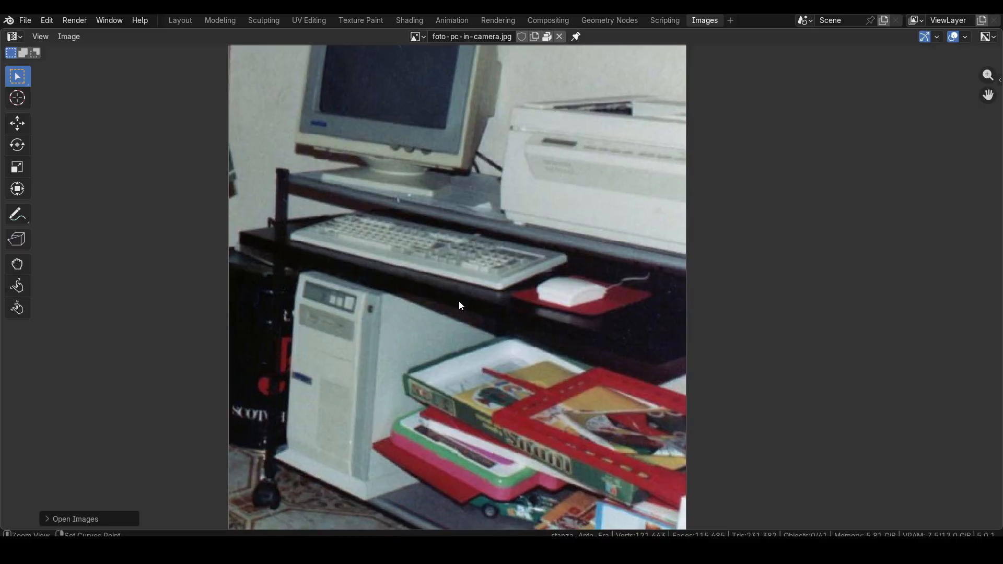
{"action": "middle_click_drag", "start_coordinate": [473, 268], "coordinate": [487, 296]}
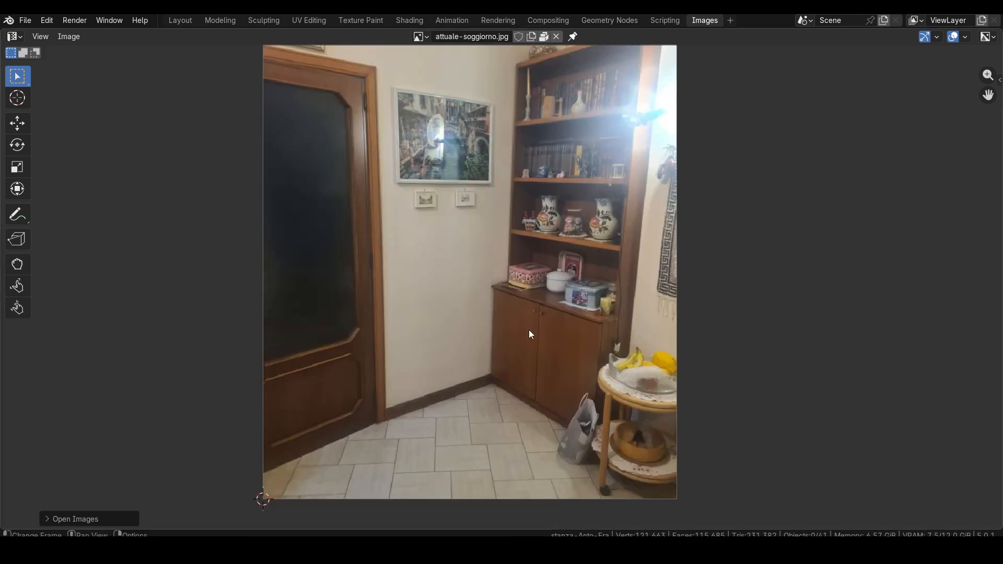
Examine the reference photo attuale-soggiorno.jpg, covering the glazed door, wall corner, skirting board and floor tiles.
{"action": "middle_click_drag", "start_coordinate": [529, 330], "coordinate": [431, 286]}
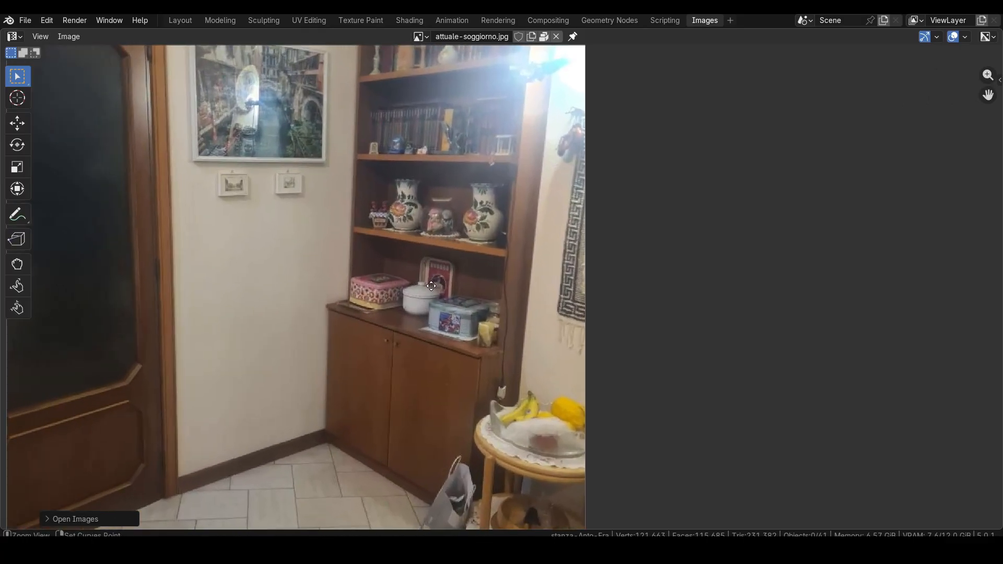
{"action": "middle_click_drag", "start_coordinate": [430, 346], "coordinate": [426, 293]}
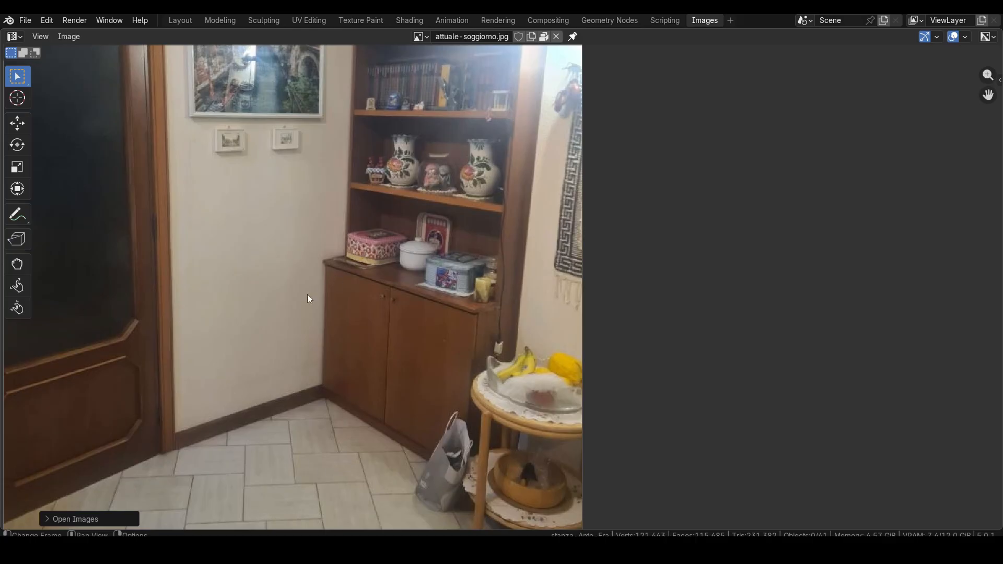
{"action": "middle_click_drag", "start_coordinate": [387, 471], "coordinate": [453, 398]}
{"action": "middle_click_drag", "start_coordinate": [430, 313], "coordinate": [466, 360]}
{"action": "middle_click_drag", "start_coordinate": [485, 312], "coordinate": [484, 340], "text": "ctrl"}
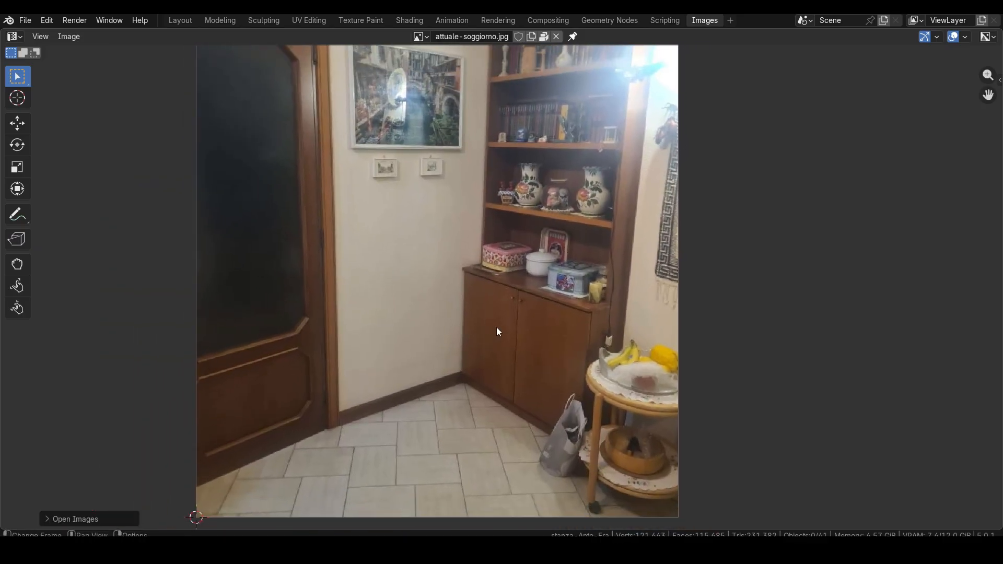
{"action": "middle_click_drag", "start_coordinate": [507, 292], "coordinate": [501, 322]}
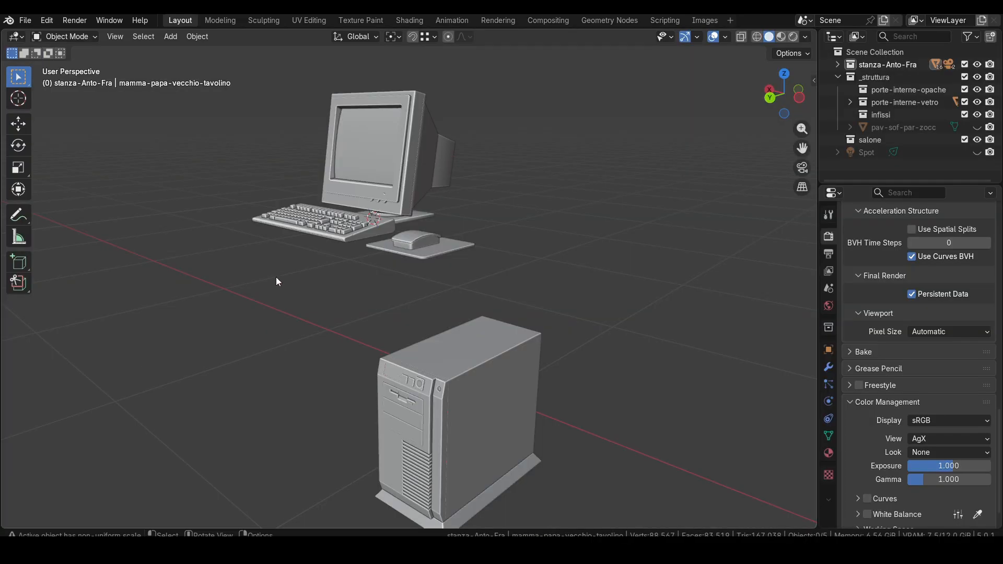
Examine the isolated monitor, keyboard, mouse and tower case models in the solid-shaded viewport.
{"action": "middle_click_drag", "start_coordinate": [276, 277], "coordinate": [431, 235]}
{"action": "scroll", "coordinate": [340, 354], "scroll_direction": "up", "scroll_amount": 5}
{"action": "scroll", "coordinate": [305, 299], "scroll_direction": "down", "scroll_amount": 6}
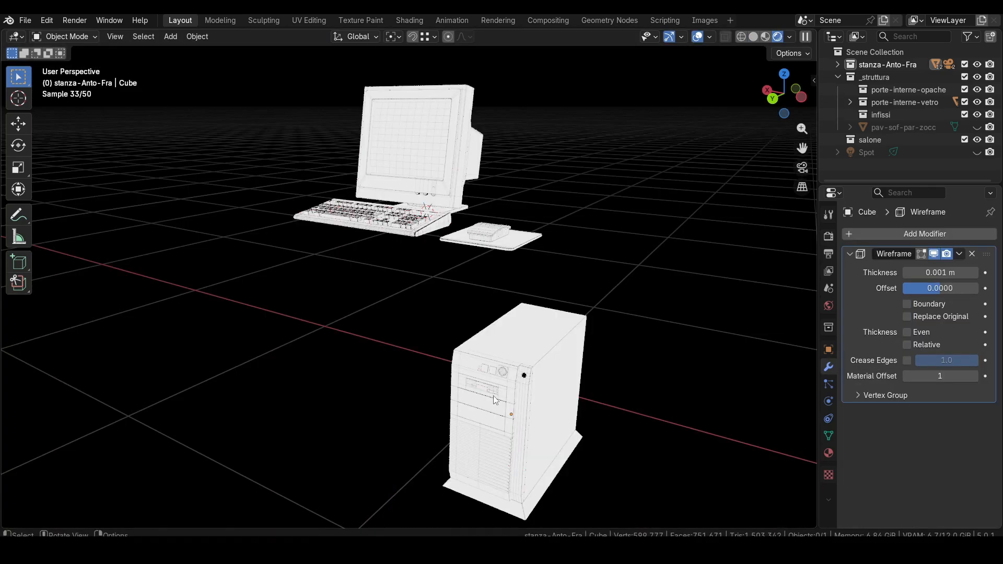
Inspect the rendered wireframe topology of the keyboard, the monitor's front and the monitor's rear connectors.
{"action": "scroll", "coordinate": [448, 264], "scroll_direction": "up", "scroll_amount": 8}
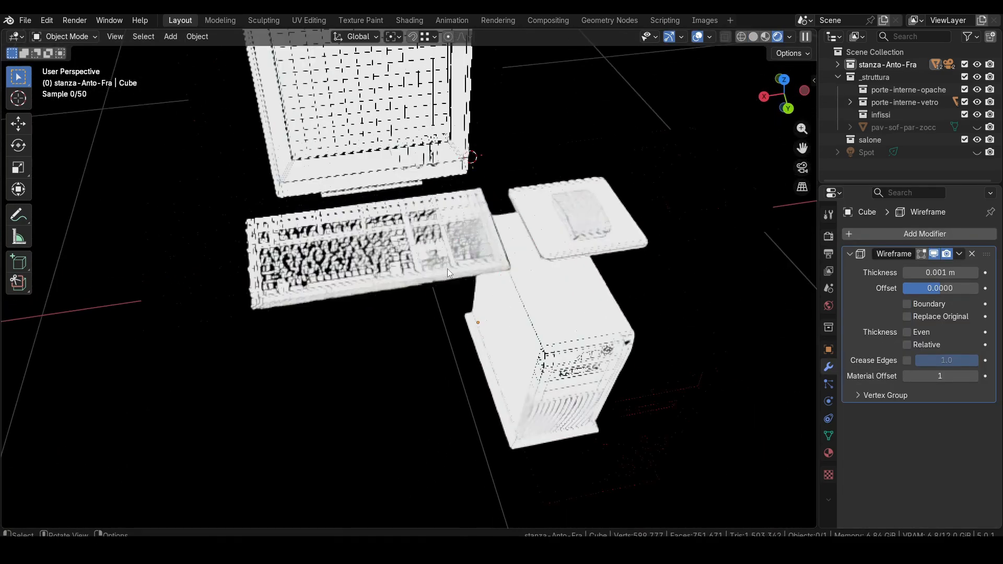
{"action": "middle_click_drag", "start_coordinate": [459, 252], "coordinate": [496, 319]}
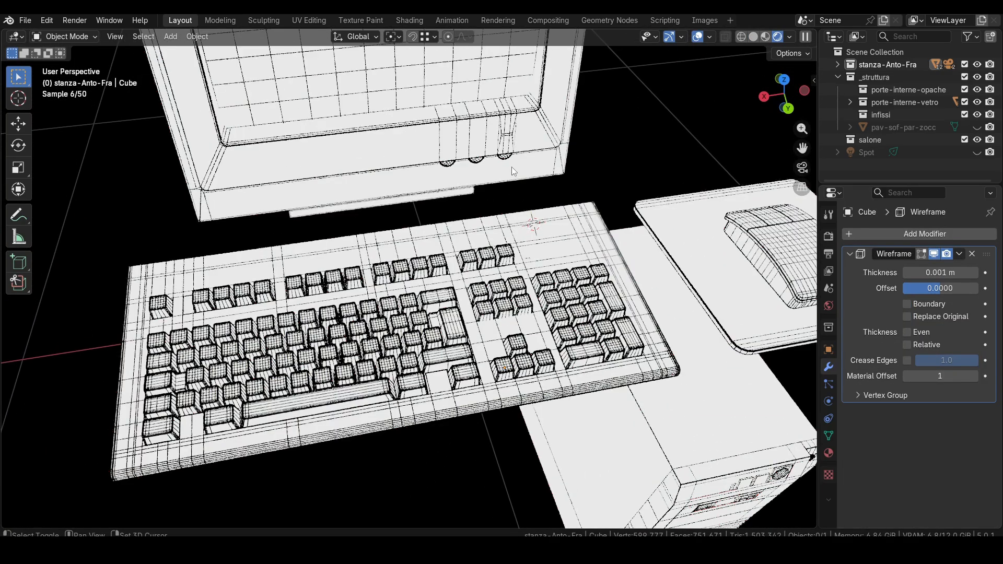
{"action": "middle_click_drag", "start_coordinate": [512, 167], "coordinate": [678, 246]}
{"action": "scroll", "coordinate": [558, 340], "scroll_direction": "down", "scroll_amount": 8}
{"action": "scroll", "coordinate": [678, 246], "scroll_direction": "up", "scroll_amount": 4}
{"action": "middle_click_drag", "start_coordinate": [522, 226], "coordinate": [644, 299], "text": "shift"}
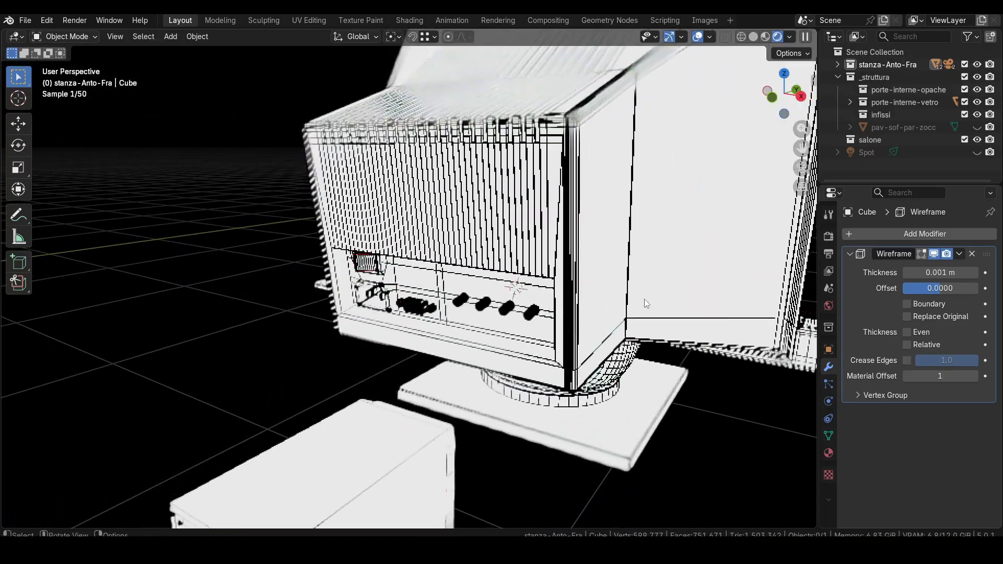
{"action": "scroll", "coordinate": [644, 299], "scroll_direction": "up", "scroll_amount": 5}
{"action": "scroll", "coordinate": [650, 299], "scroll_direction": "down", "scroll_amount": 7}
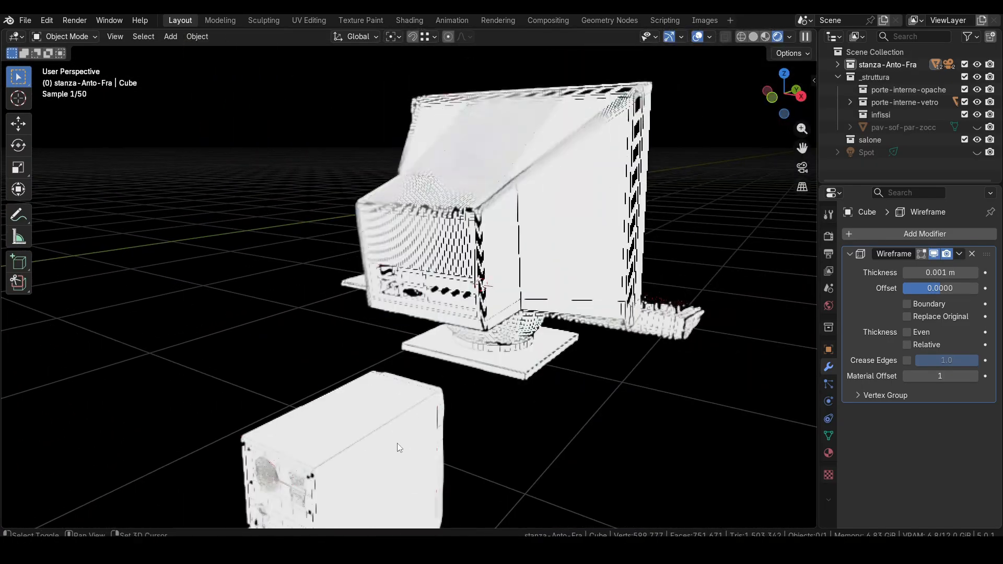
Inspect the wireframe topology of the tower case's rear, including the fan, power sockets and expansion slots.
{"action": "middle_click_drag", "start_coordinate": [398, 443], "coordinate": [483, 306], "text": "shift"}
{"action": "scroll", "coordinate": [483, 310], "scroll_direction": "up", "scroll_amount": 6}
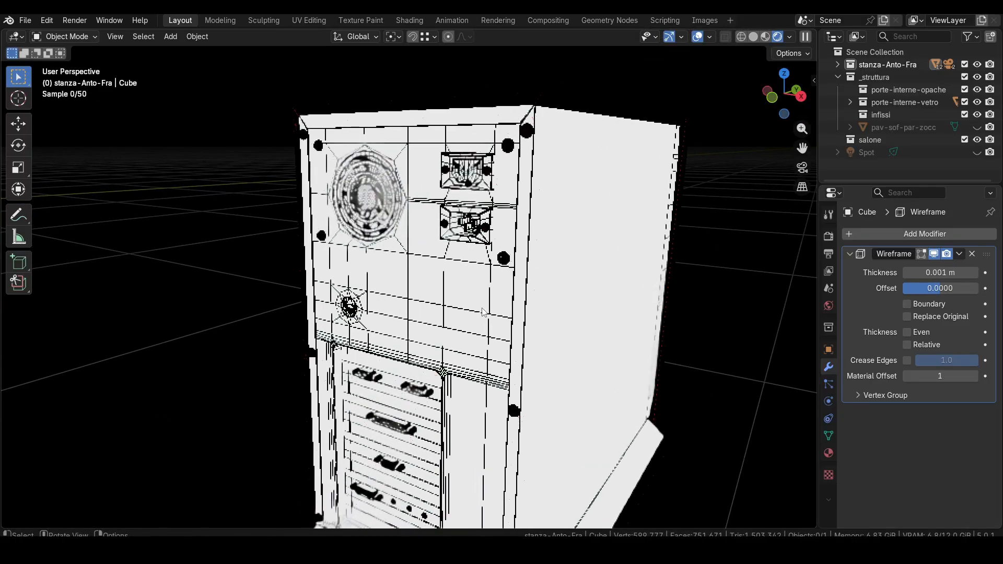
{"action": "middle_click_drag", "start_coordinate": [484, 346], "coordinate": [430, 352]}
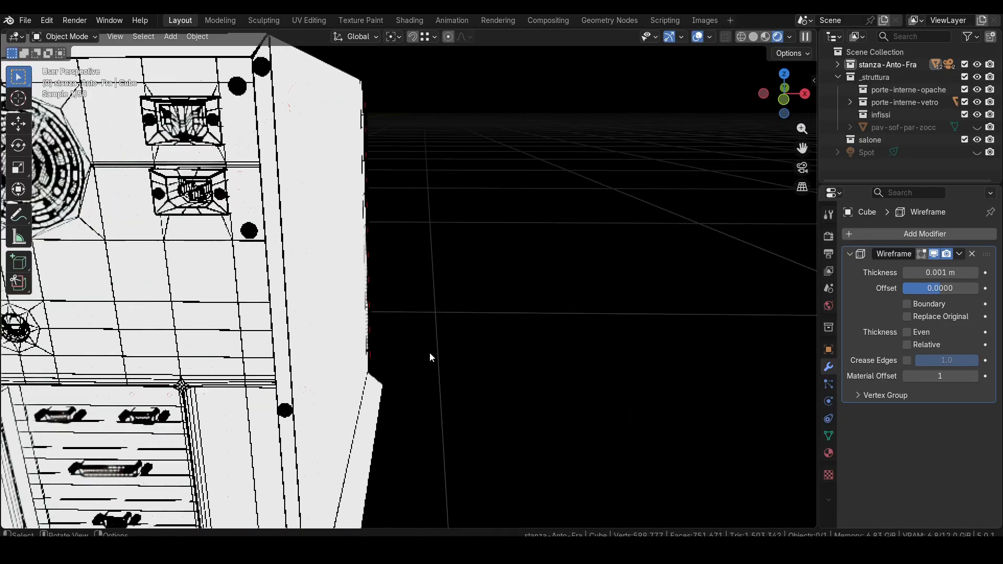
{"action": "scroll", "coordinate": [429, 353], "scroll_direction": "down", "scroll_amount": 3}
{"action": "scroll", "coordinate": [429, 352], "scroll_direction": "down", "scroll_amount": 4}
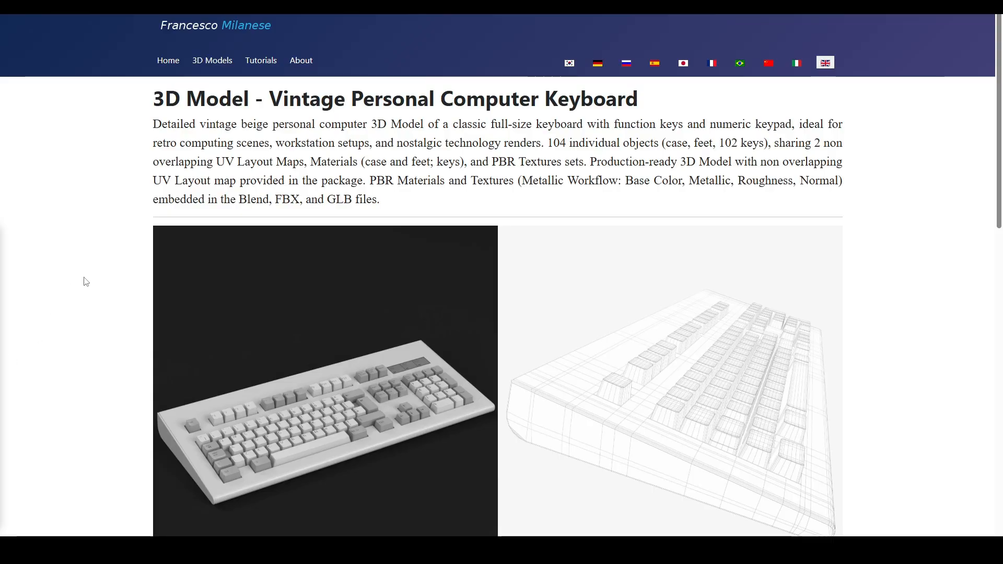
Switch to the browser and inspect the Vintage Personal Computer Keyboard model's keys and lock indicators in its page's 3D viewer.
{"action": "scroll", "coordinate": [86, 282], "scroll_direction": "down", "scroll_amount": 10}
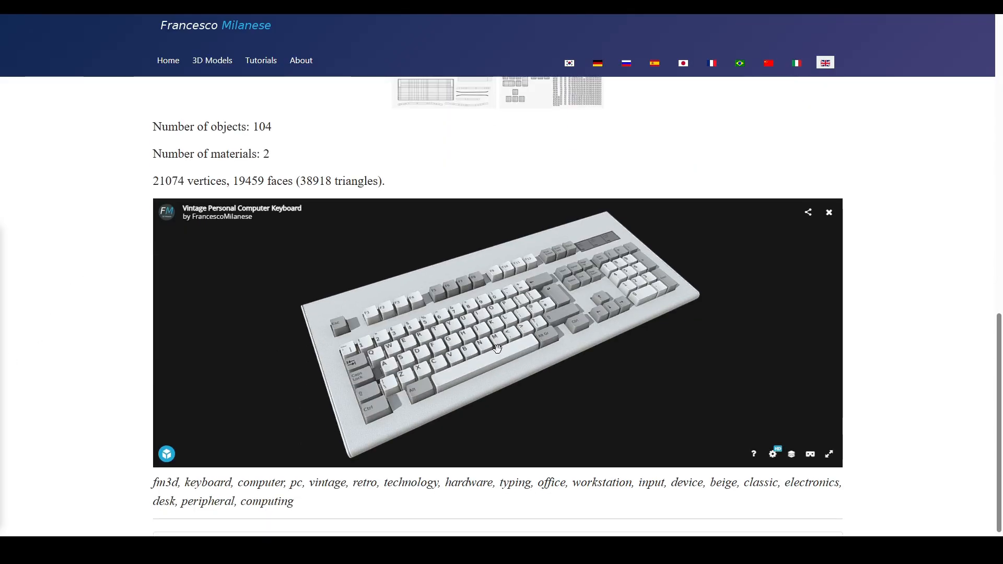
{"action": "scroll", "coordinate": [497, 349], "scroll_direction": "up", "scroll_amount": 4}
{"action": "left_click_drag", "start_coordinate": [497, 349], "coordinate": [451, 335]}
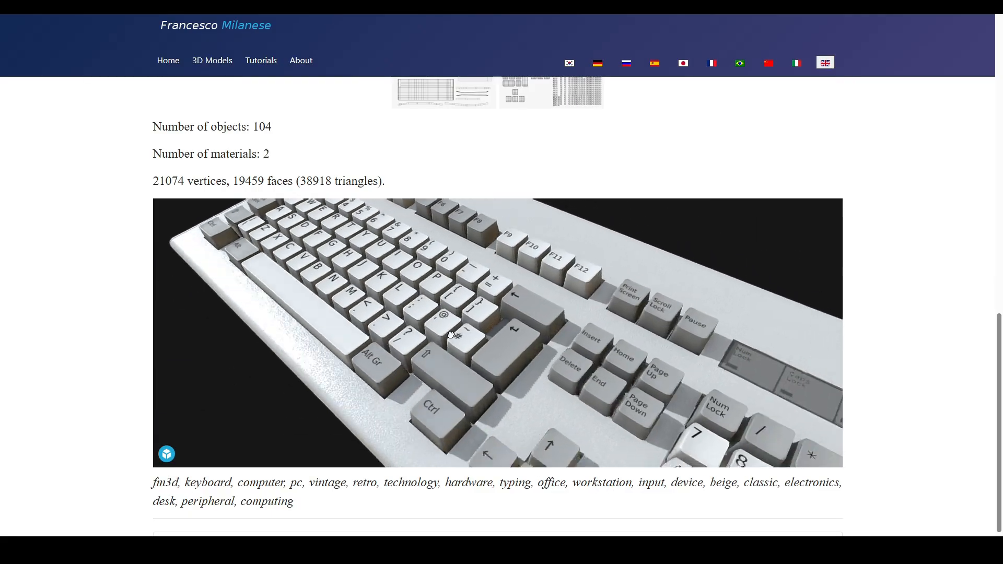
{"action": "right_click_drag", "start_coordinate": [451, 335], "coordinate": [261, 308]}
{"action": "scroll", "coordinate": [456, 355], "scroll_direction": "up", "scroll_amount": 5}
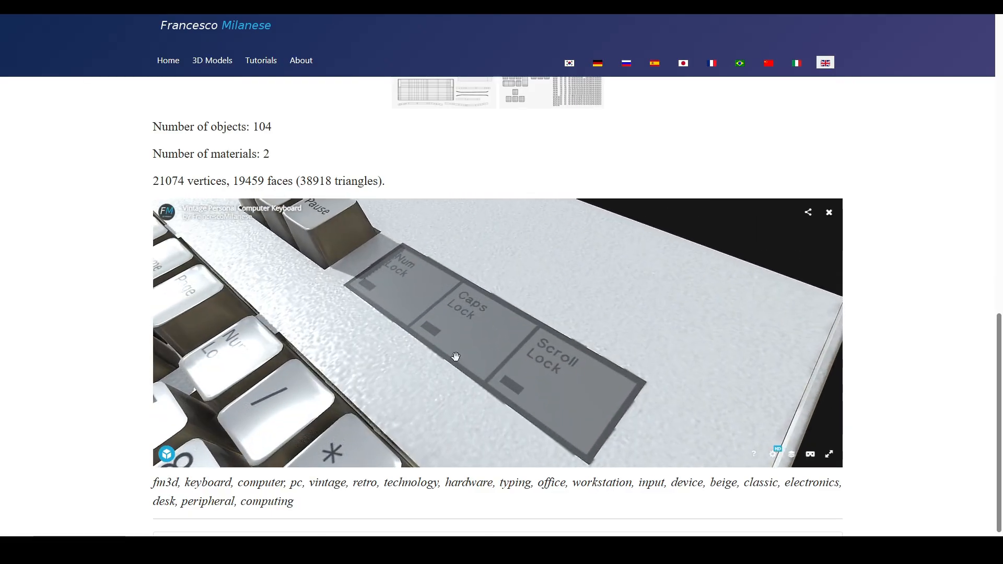
{"action": "scroll", "coordinate": [342, 361], "scroll_direction": "down", "scroll_amount": 6}
{"action": "left_click_drag", "start_coordinate": [341, 361], "coordinate": [388, 387]}
{"action": "right_click_drag", "start_coordinate": [387, 388], "coordinate": [495, 333]}
{"action": "scroll", "coordinate": [496, 334], "scroll_direction": "up", "scroll_amount": 1}
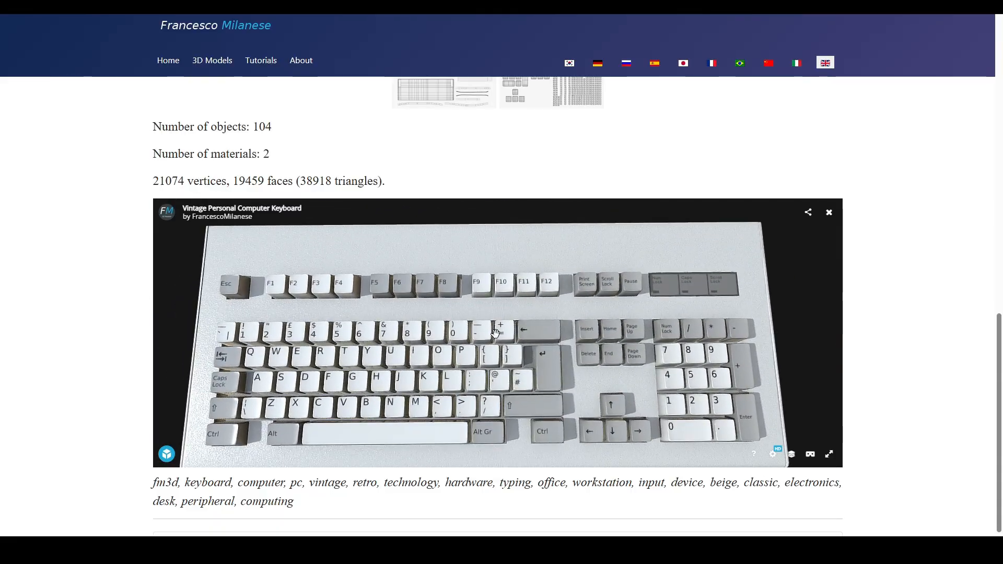
{"action": "left_click_drag", "start_coordinate": [475, 357], "coordinate": [375, 391]}
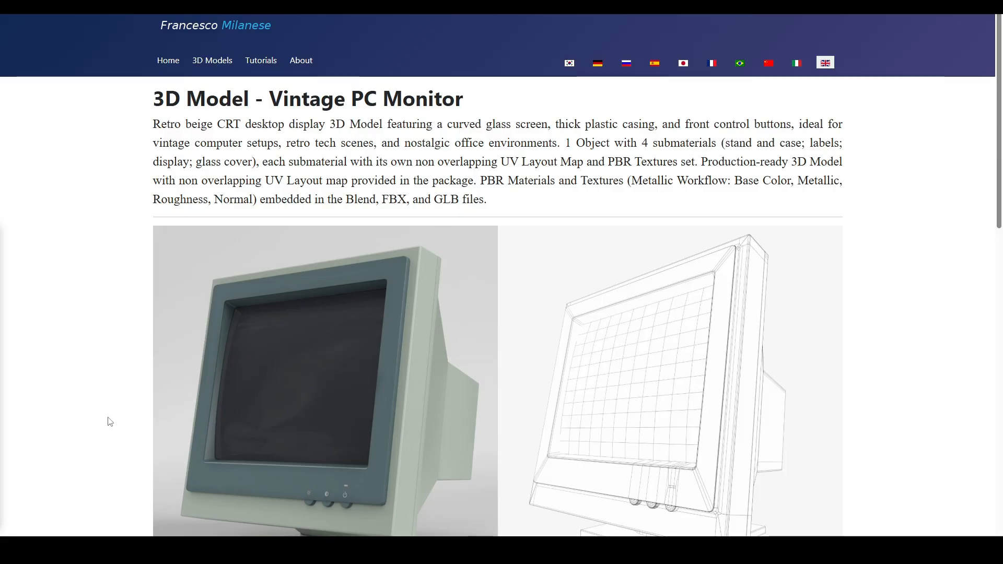
Inspect the Vintage PC Monitor model's rear connectors and front control knobs in its page's 3D viewer.
{"action": "scroll", "coordinate": [110, 422], "scroll_direction": "down", "scroll_amount": 6}
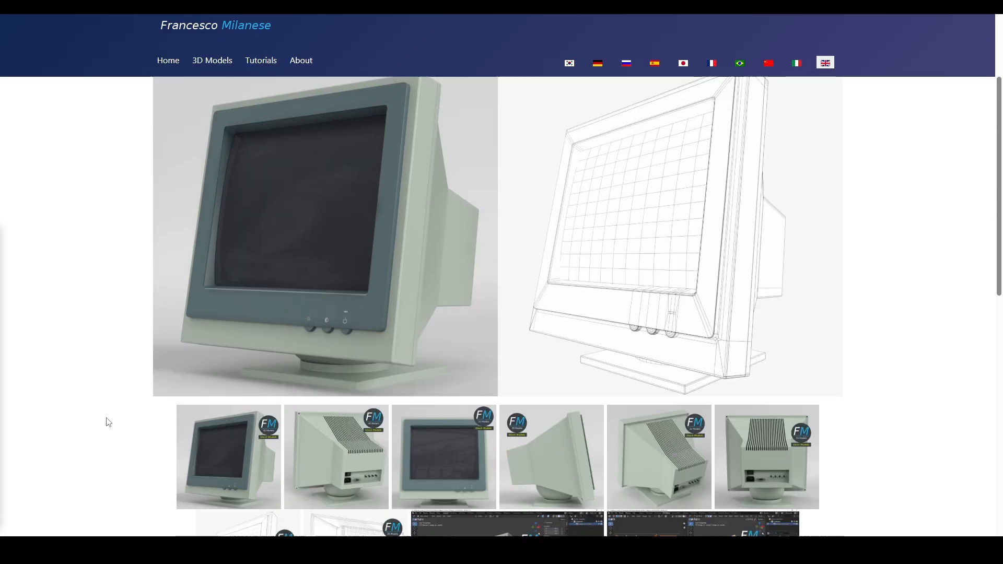
{"action": "scroll", "coordinate": [108, 422], "scroll_direction": "down", "scroll_amount": 8}
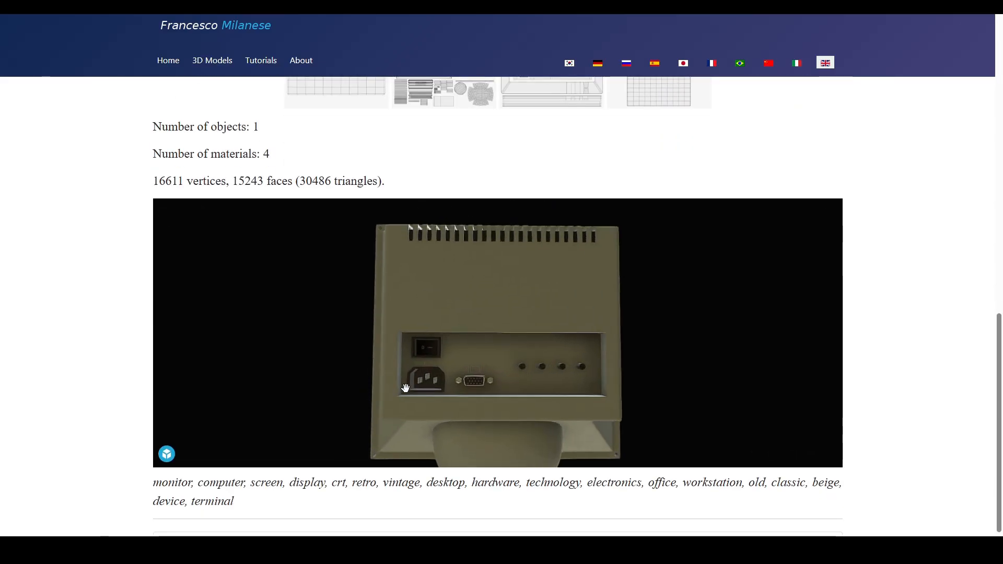
{"action": "scroll", "coordinate": [405, 388], "scroll_direction": "up", "scroll_amount": 5}
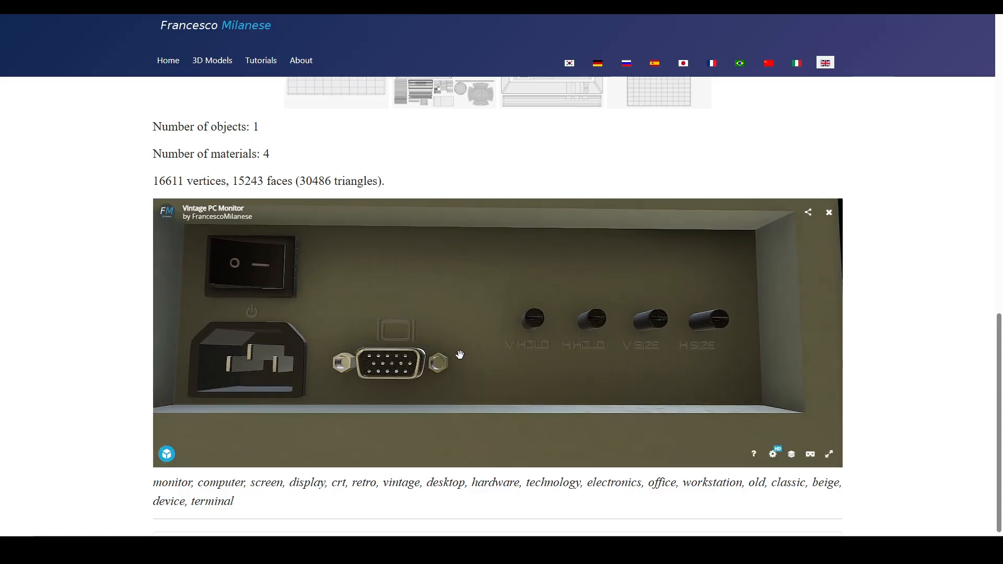
{"action": "scroll", "coordinate": [448, 376], "scroll_direction": "down", "scroll_amount": 5}
{"action": "left_click_drag", "start_coordinate": [376, 365], "coordinate": [510, 354]}
{"action": "scroll", "coordinate": [510, 354], "scroll_direction": "up", "scroll_amount": 4}
{"action": "scroll", "coordinate": [545, 395], "scroll_direction": "up", "scroll_amount": 6}
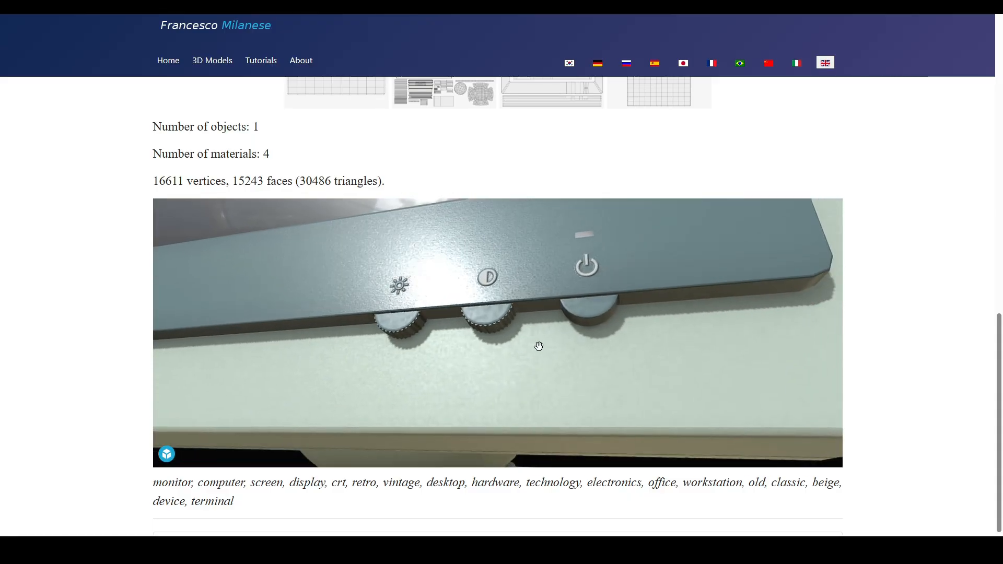
{"action": "scroll", "coordinate": [517, 345], "scroll_direction": "down", "scroll_amount": 6}
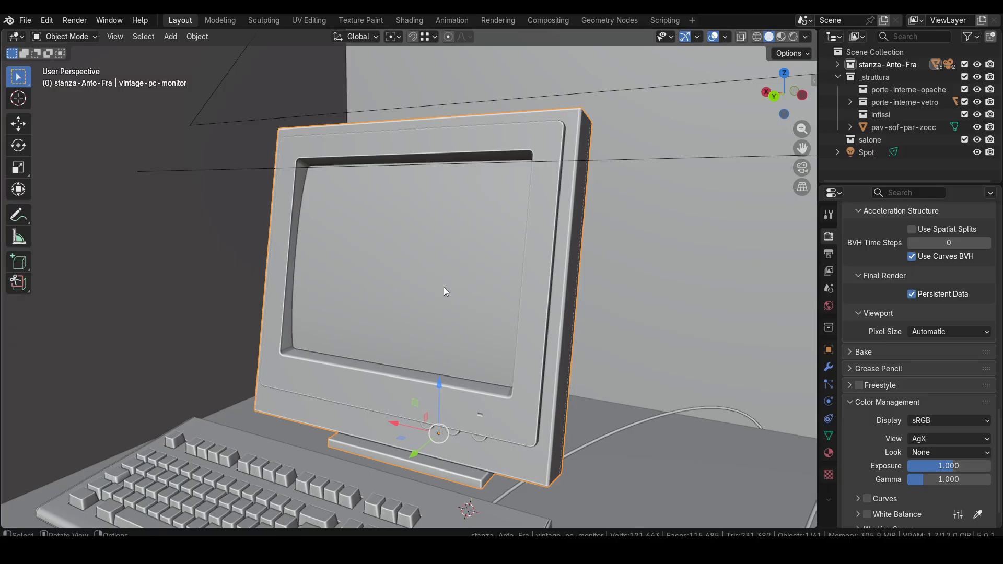
Switch to Blender, try moving the monitor's display and glass cover meshes out of the casing, and undo the move.
{"action": "key", "text": "Tab"}
{"action": "key", "text": "l"}
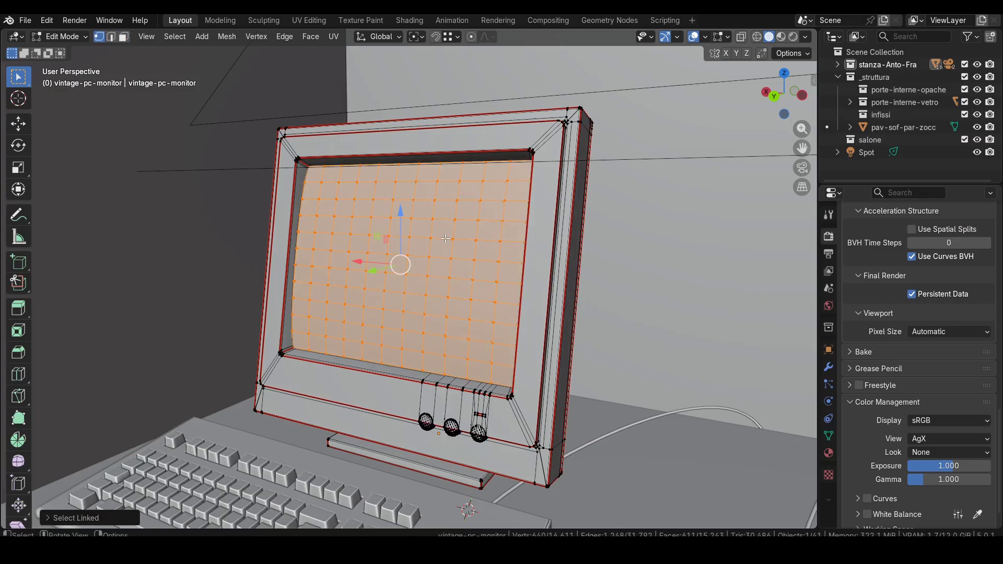
{"action": "left_click", "coordinate": [274, 237]}
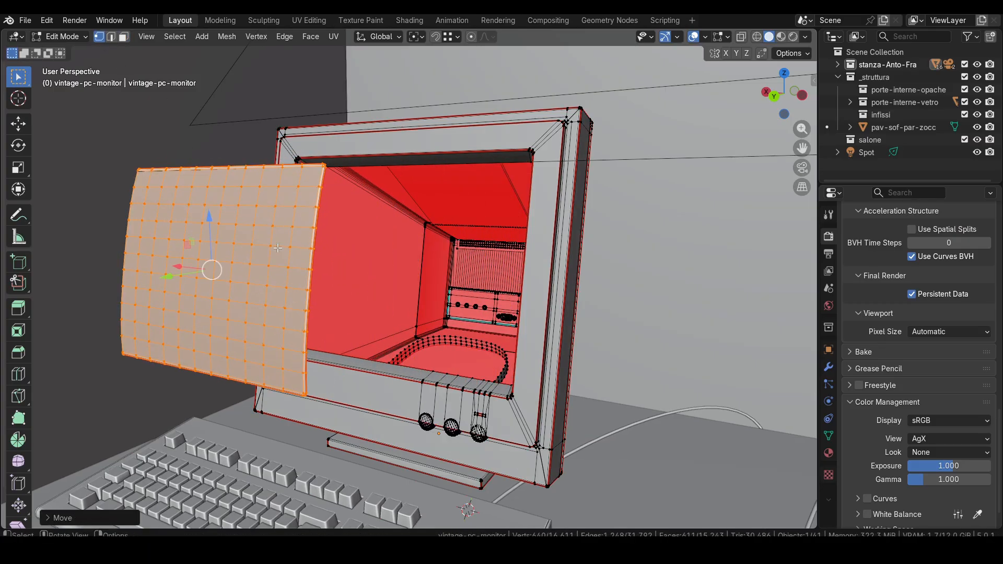
{"action": "key", "text": "ctrl+z"}
{"action": "key", "text": "alt+a"}
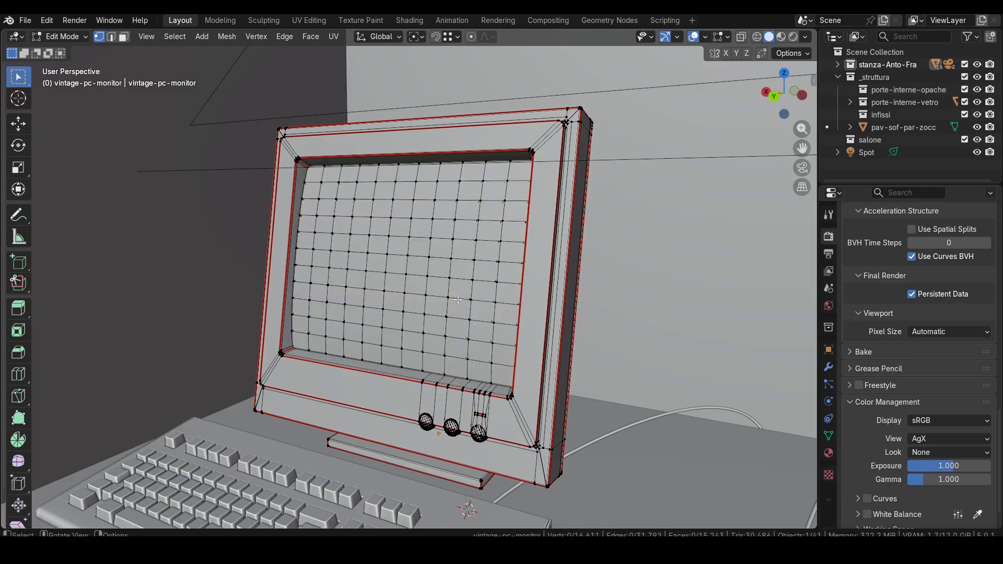
Select only the monitor's glass cover mesh and move it out of the casing, clear of the display.
{"action": "key", "text": "l"}
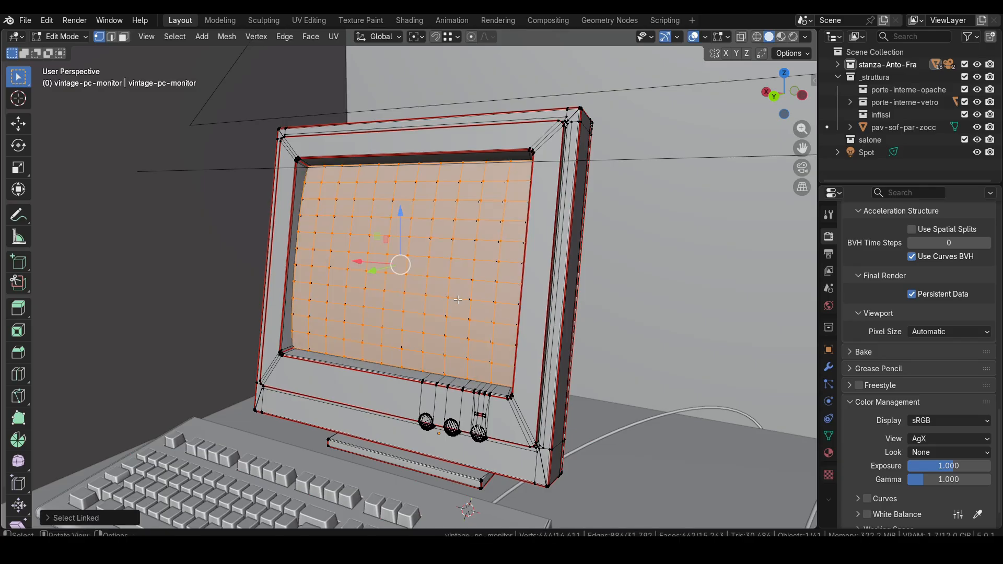
{"action": "key", "text": "g"}
{"action": "left_click", "coordinate": [250, 336]}
Preview the monitor in rendered shading and view its display in Object Mode with the glass cover moved away.
{"action": "key", "text": "z"}
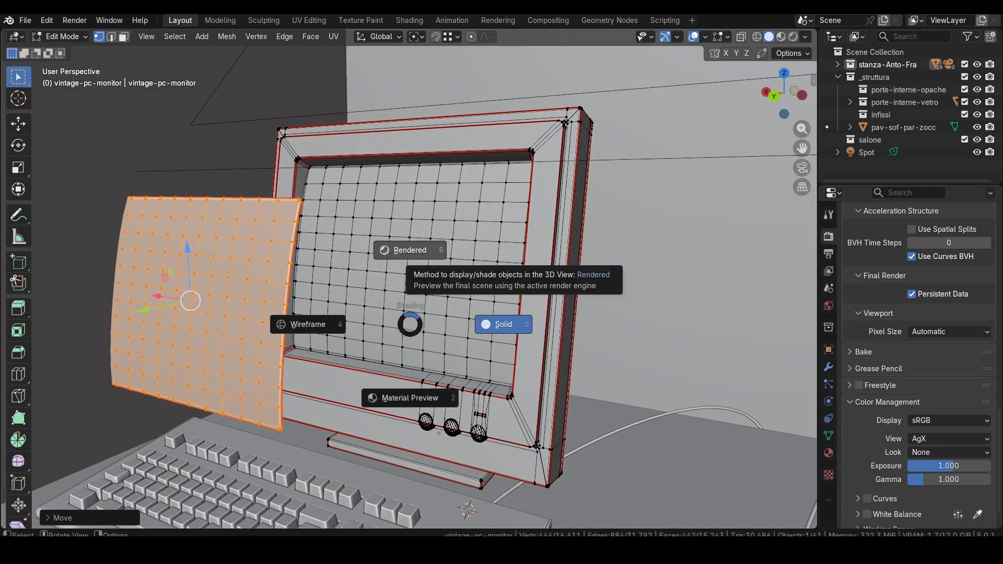
{"action": "left_click", "coordinate": [410, 250]}
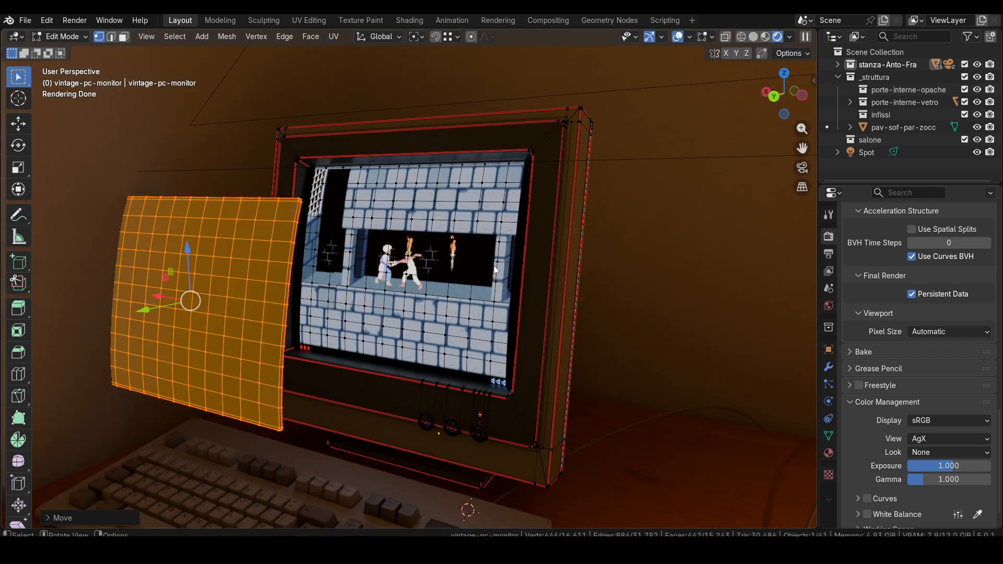
{"action": "key", "text": "Tab"}
{"action": "middle_click_drag", "start_coordinate": [417, 333], "coordinate": [416, 343]}
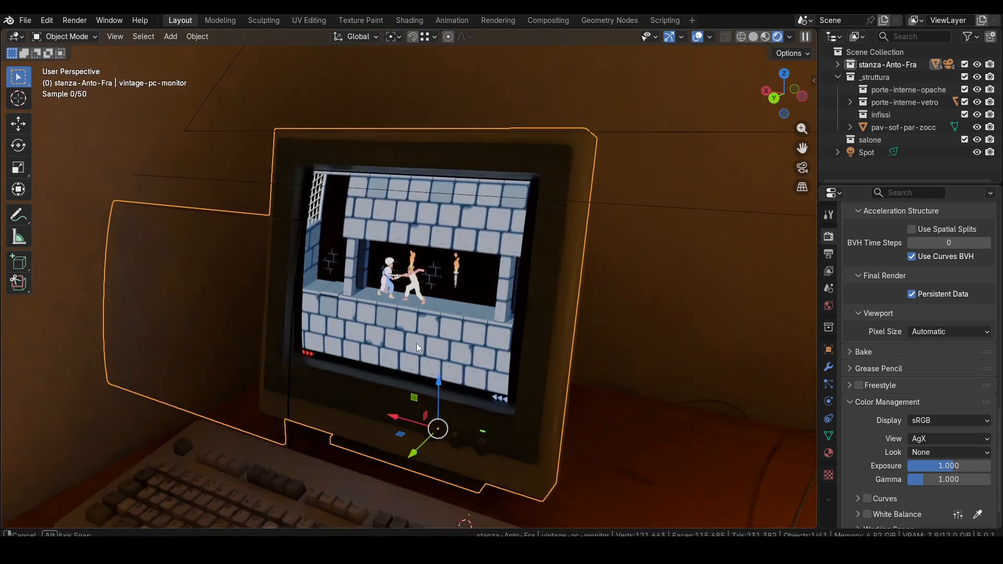
Return to editing the monitor mesh, clear the selection and select one of its linked parts.
{"action": "key", "text": "Tab"}
{"action": "scroll", "coordinate": [410, 320], "scroll_direction": "up", "scroll_amount": 1}
{"action": "key", "text": "alt+a"}
{"action": "key", "text": "l"}
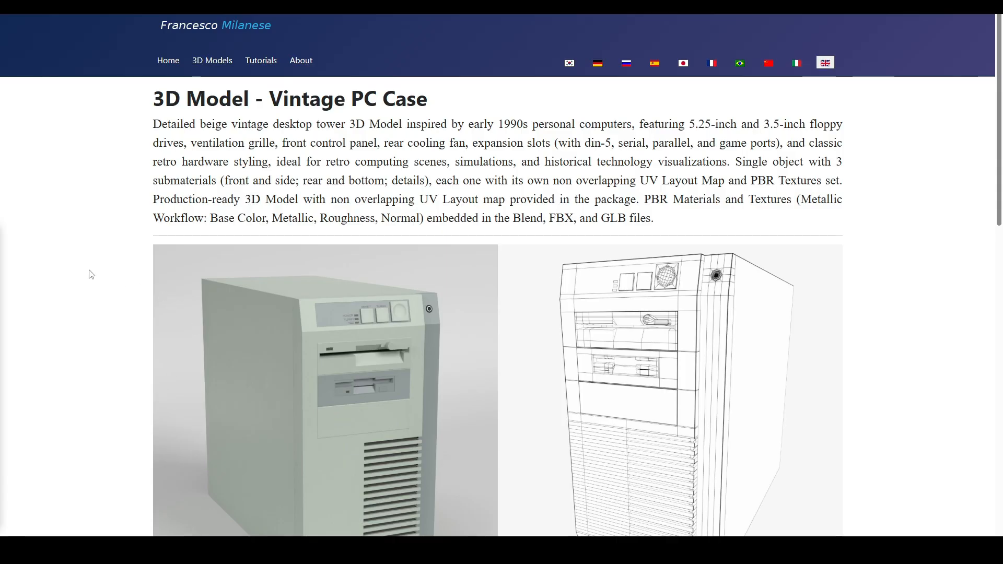
Switch to the browser's Vintage PC Case page and examine the case's front panel and floppy drives in the full-screen 3D viewer.
{"action": "scroll", "coordinate": [96, 339], "scroll_direction": "down", "scroll_amount": 11}
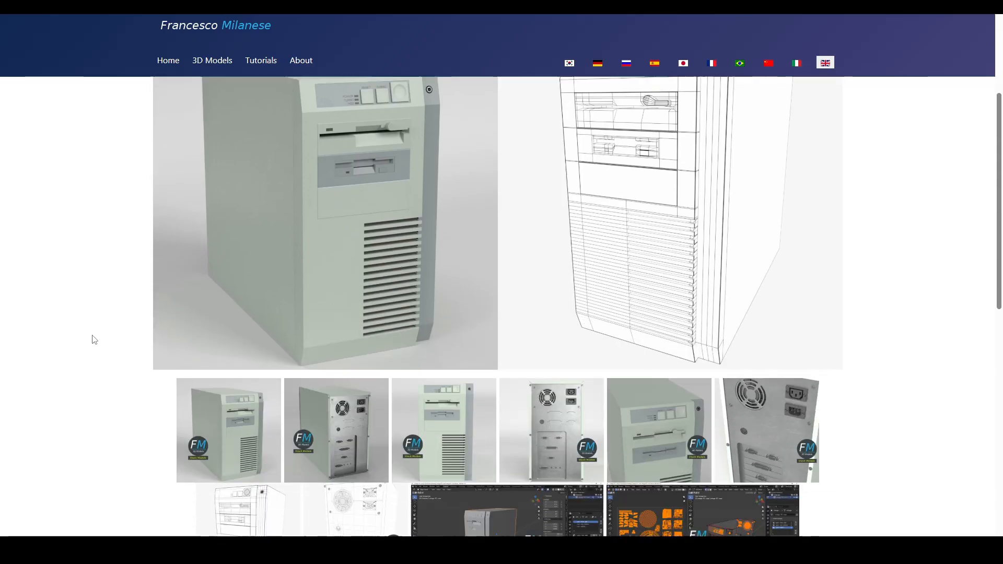
{"action": "scroll", "coordinate": [95, 340], "scroll_direction": "down", "scroll_amount": 5}
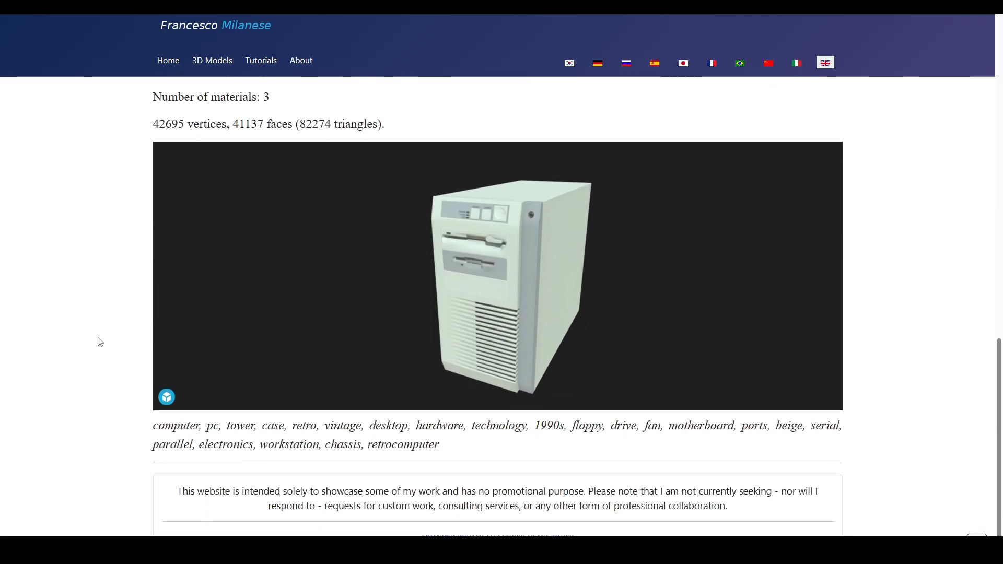
{"action": "left_click", "coordinate": [829, 398]}
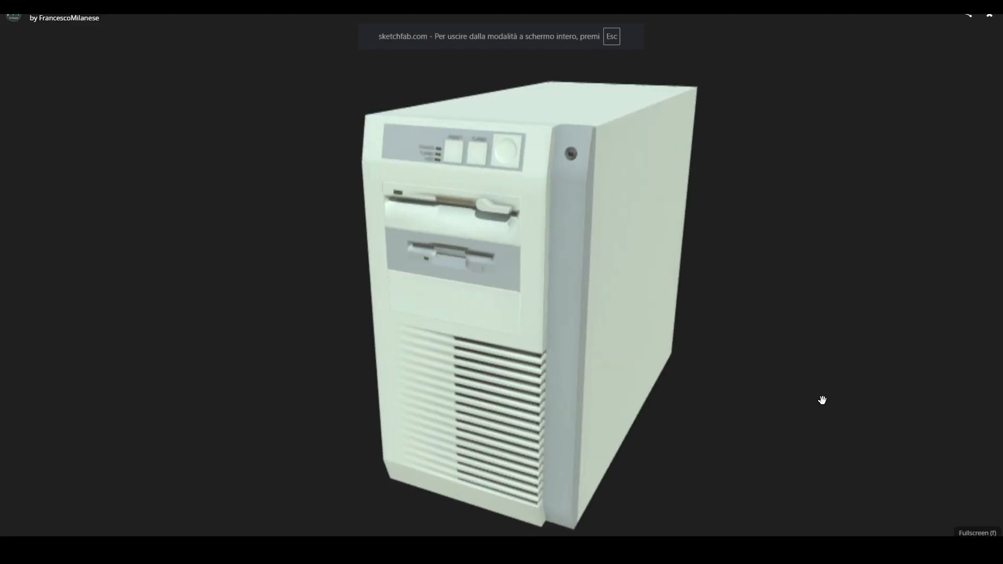
{"action": "scroll", "coordinate": [646, 380], "scroll_direction": "up", "scroll_amount": 5}
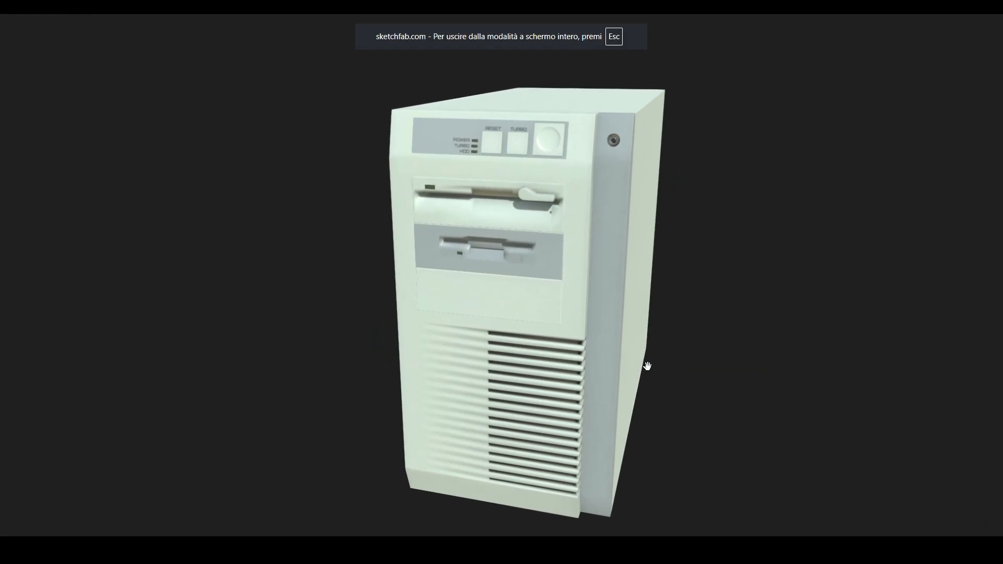
{"action": "left_click_drag", "start_coordinate": [610, 267], "coordinate": [597, 321]}
{"action": "scroll", "coordinate": [623, 368], "scroll_direction": "down", "scroll_amount": 3}
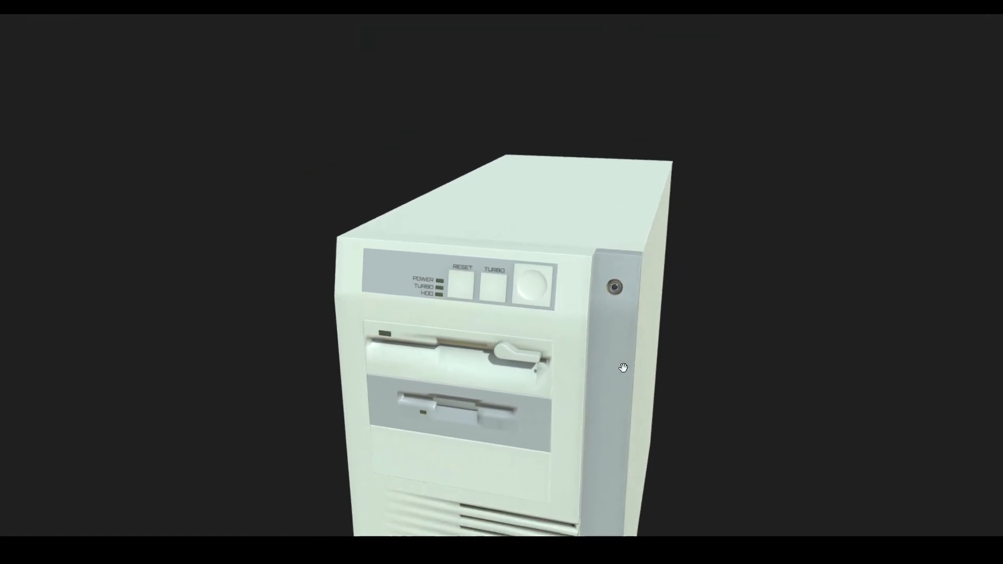
Inspect the rear of the Vintage PC Case model, including its fan, power sockets and expansion slot ports.
{"action": "left_click_drag", "start_coordinate": [678, 412], "coordinate": [536, 405]}
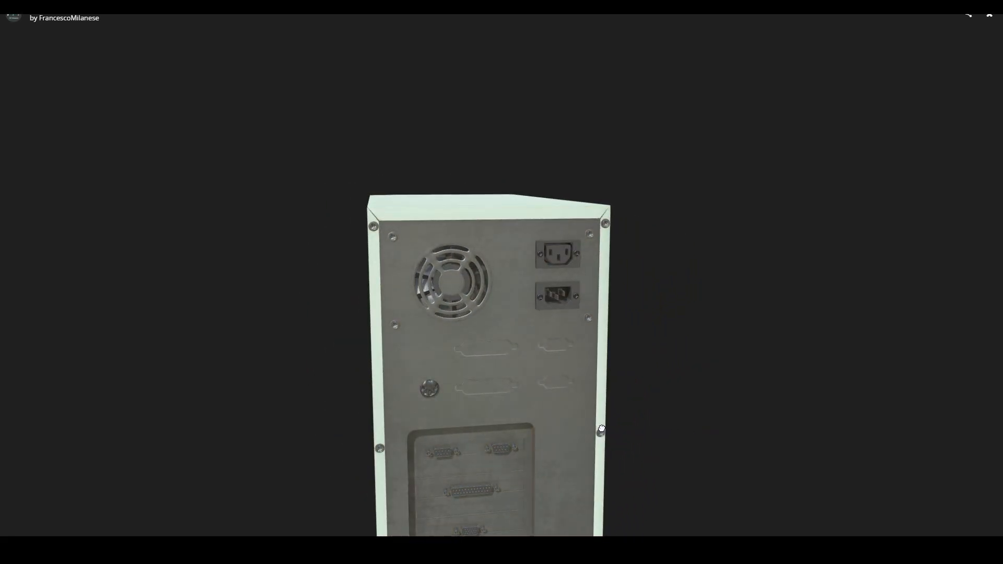
{"action": "left_click_drag", "start_coordinate": [573, 428], "coordinate": [625, 366]}
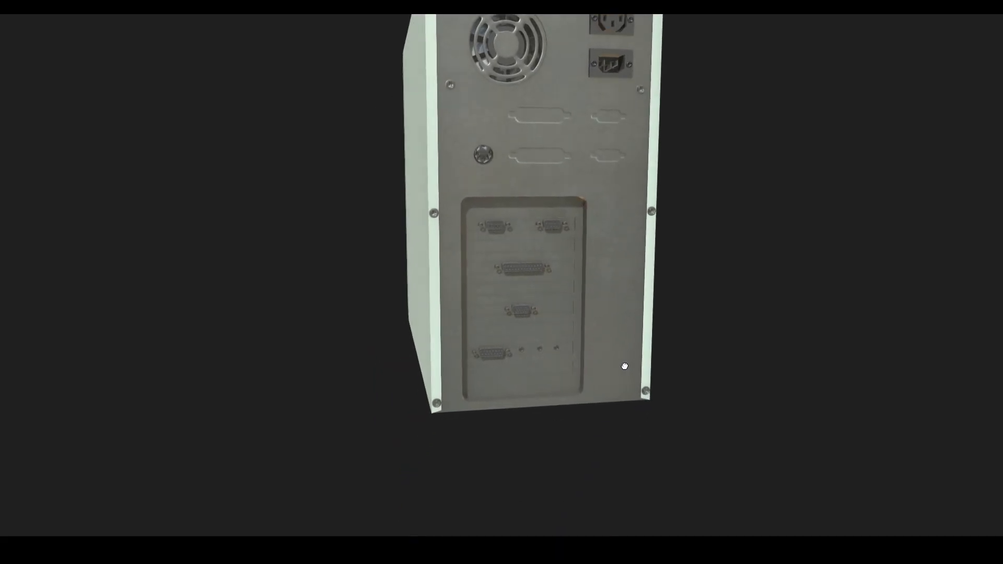
{"action": "scroll", "coordinate": [583, 360], "scroll_direction": "down", "scroll_amount": 3}
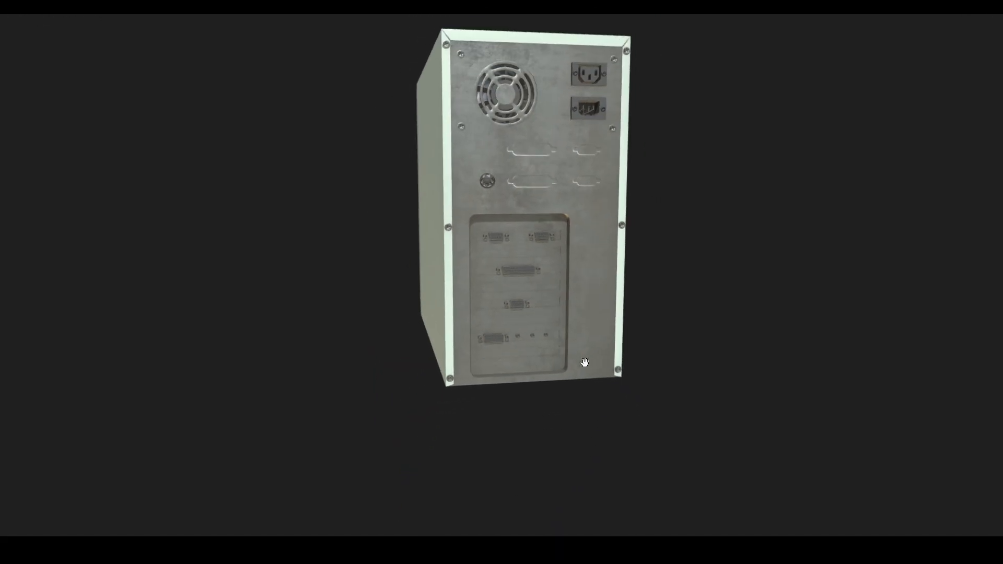
{"action": "scroll", "coordinate": [583, 362], "scroll_direction": "up", "scroll_amount": 10}
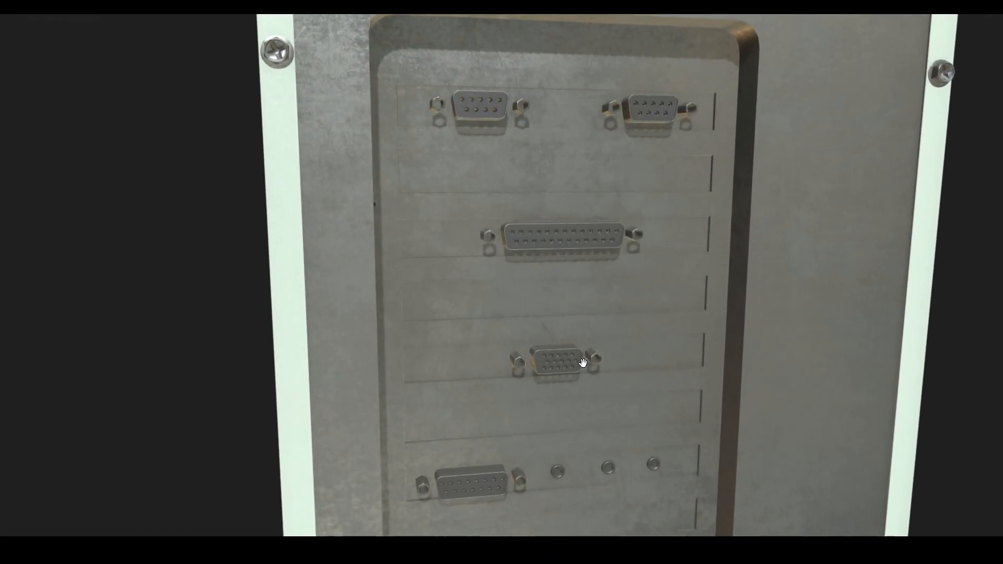
{"action": "left_click_drag", "start_coordinate": [585, 361], "coordinate": [587, 370]}
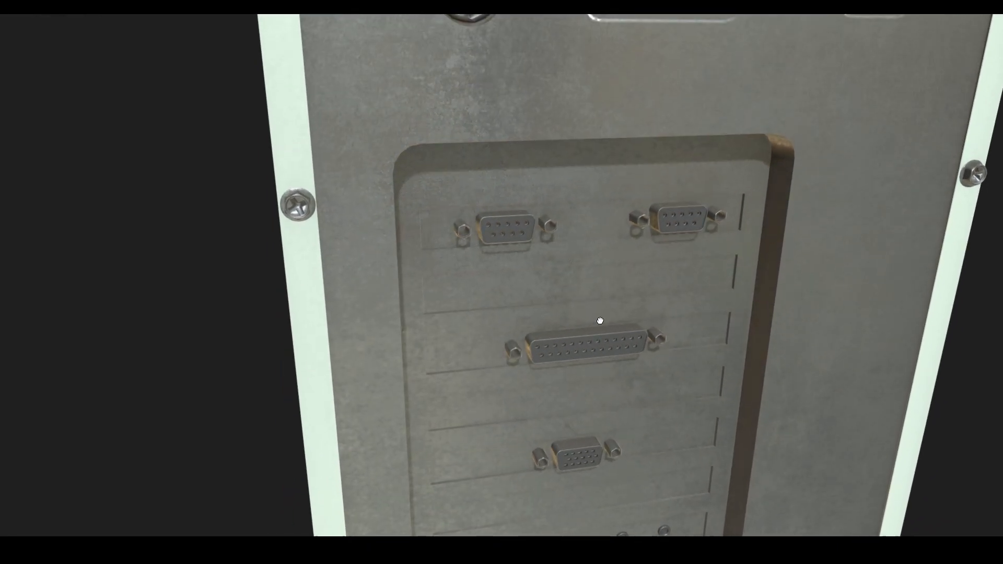
{"action": "left_click_drag", "start_coordinate": [600, 321], "coordinate": [561, 376]}
{"action": "left_click_drag", "start_coordinate": [549, 473], "coordinate": [562, 374]}
{"action": "scroll", "coordinate": [523, 432], "scroll_direction": "down", "scroll_amount": 3}
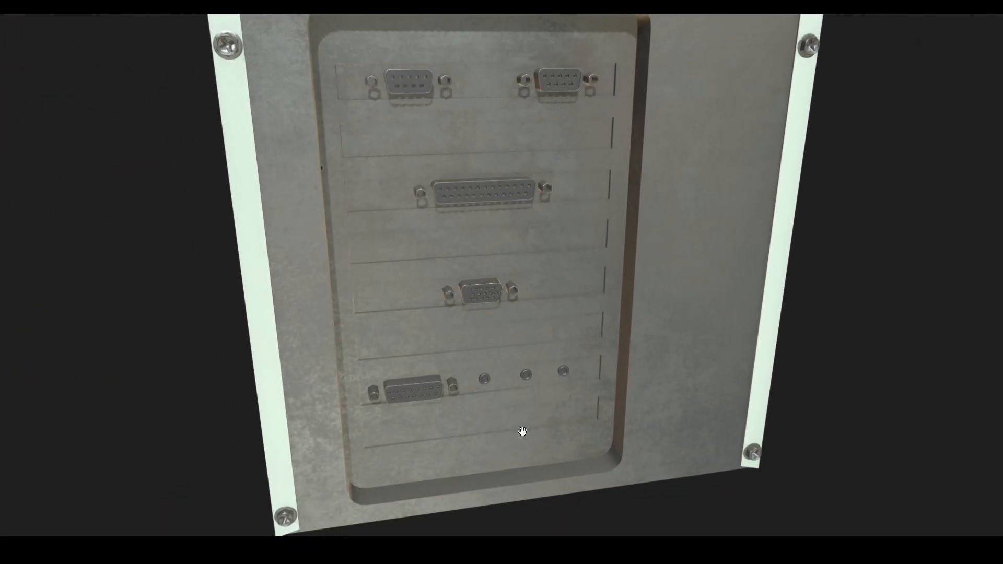
{"action": "scroll", "coordinate": [523, 432], "scroll_direction": "up", "scroll_amount": 6}
{"action": "left_click_drag", "start_coordinate": [523, 433], "coordinate": [532, 446]}
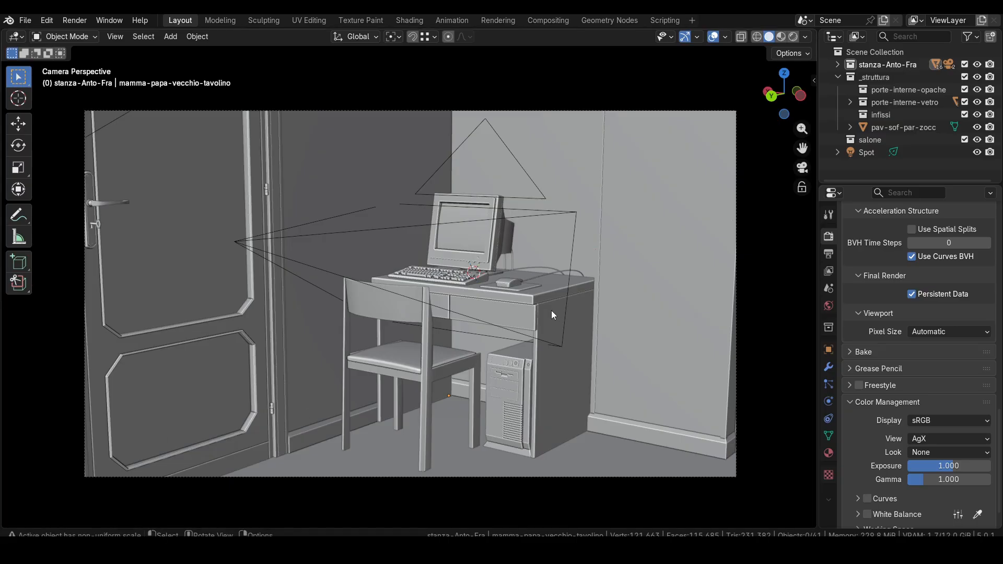
Switch to Blender, isolate the desk, examine its full mesh in Edit Mode, and return to the camera view of the scene.
{"action": "left_click", "coordinate": [551, 311]}
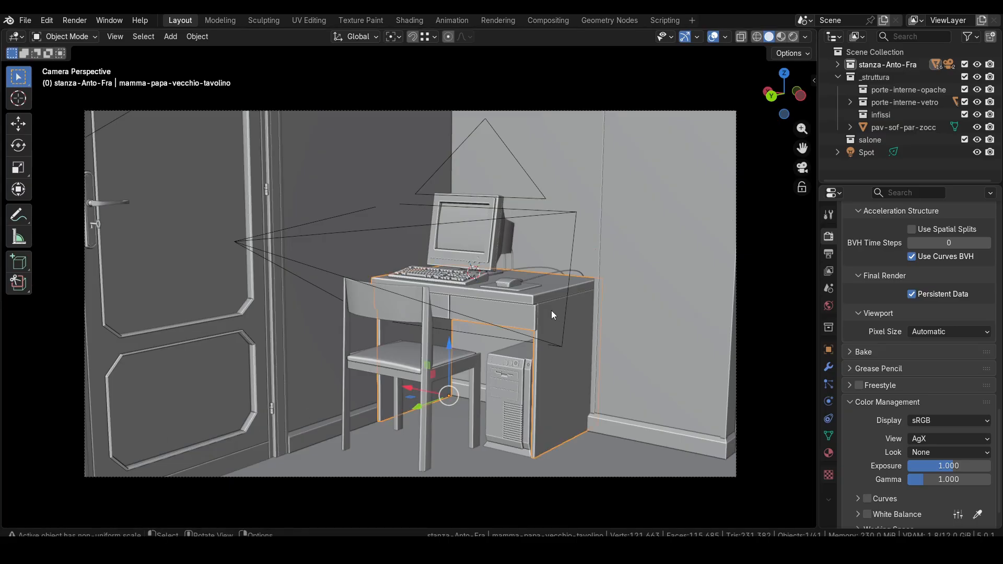
{"action": "key", "text": "KP_Divide"}
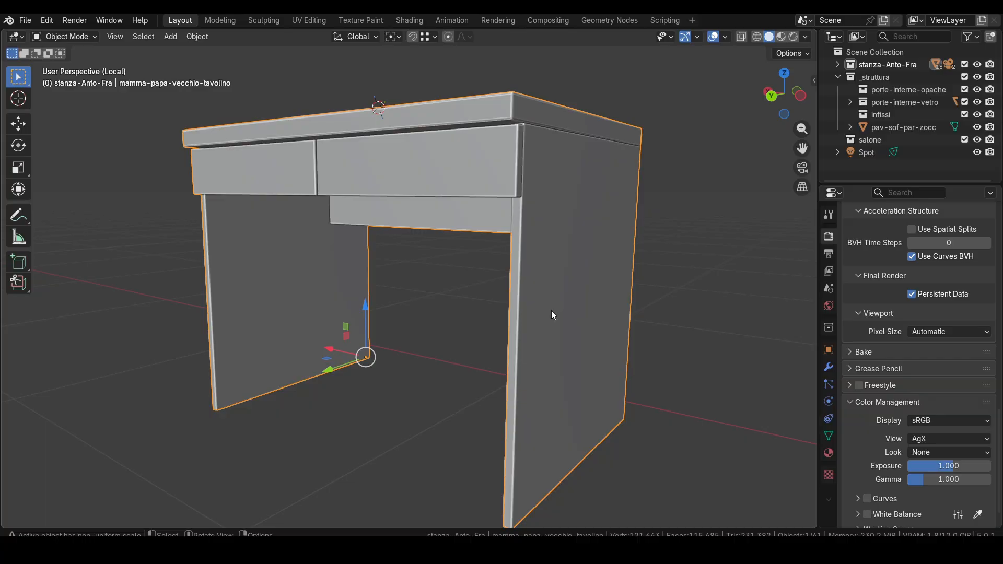
{"action": "key", "text": "Tab"}
{"action": "key", "text": "a"}
{"action": "scroll", "coordinate": [551, 310], "scroll_direction": "down", "scroll_amount": 3}
{"action": "middle_click_drag", "start_coordinate": [516, 235], "coordinate": [483, 251]}
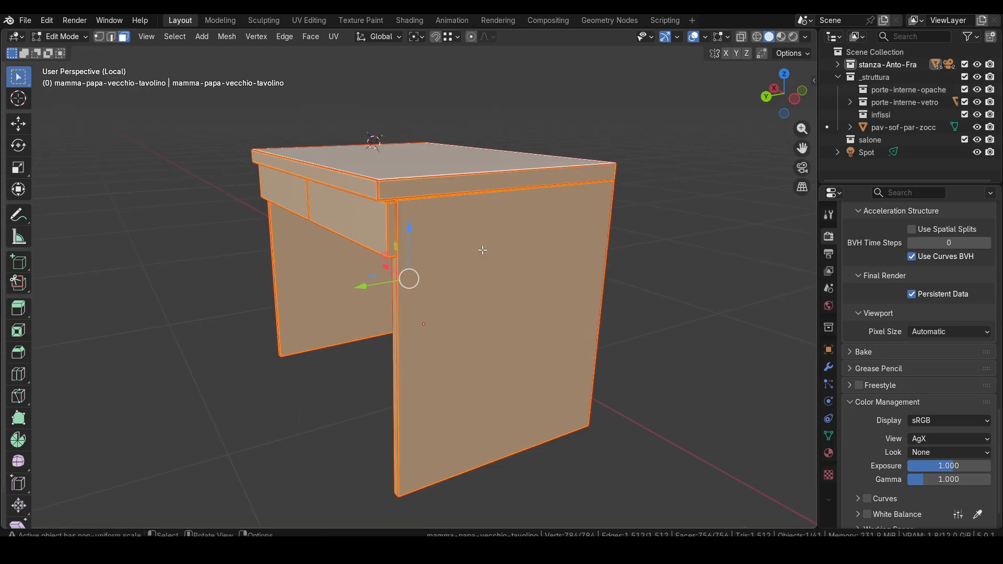
{"action": "scroll", "coordinate": [482, 250], "scroll_direction": "down", "scroll_amount": 3}
{"action": "key", "text": "Tab"}
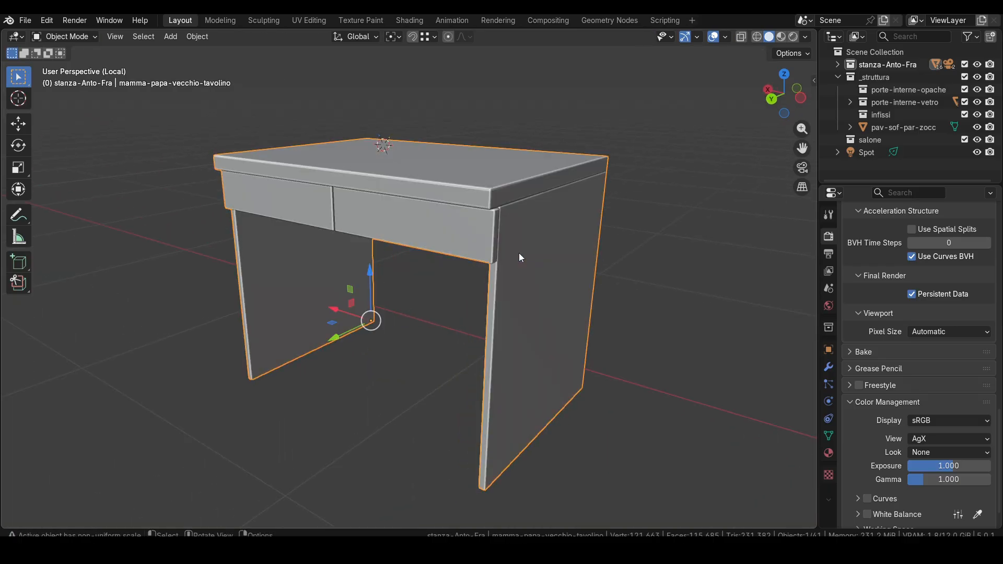
{"action": "key", "text": "KP_Divide"}
{"action": "key", "text": "KP_0"}
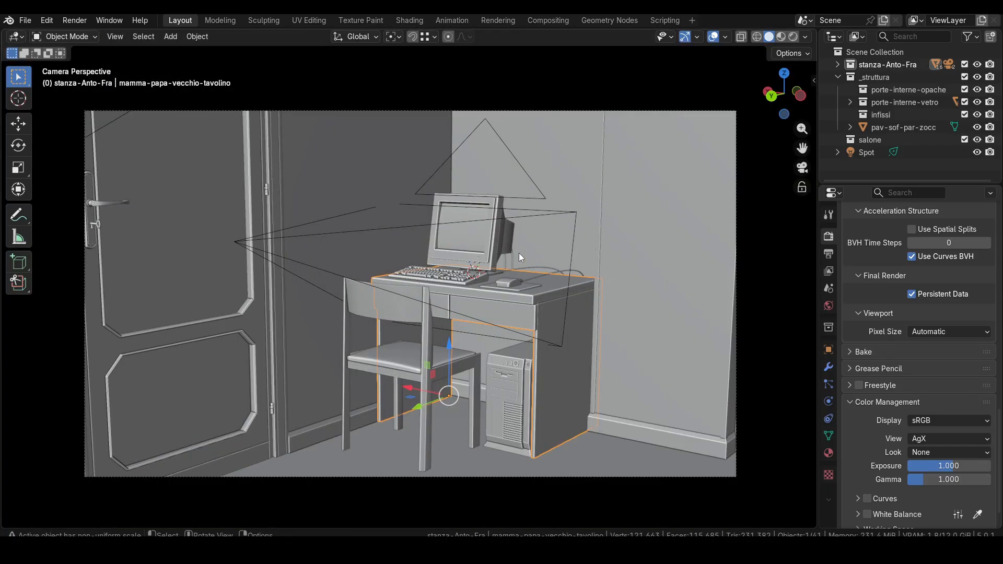
Examine the pav-sof-par-zocc room mesh in Edit Mode and from another angle, and return to the camera view.
{"action": "left_click", "coordinate": [626, 455]}
{"action": "key", "text": "Tab"}
{"action": "key", "text": "a"}
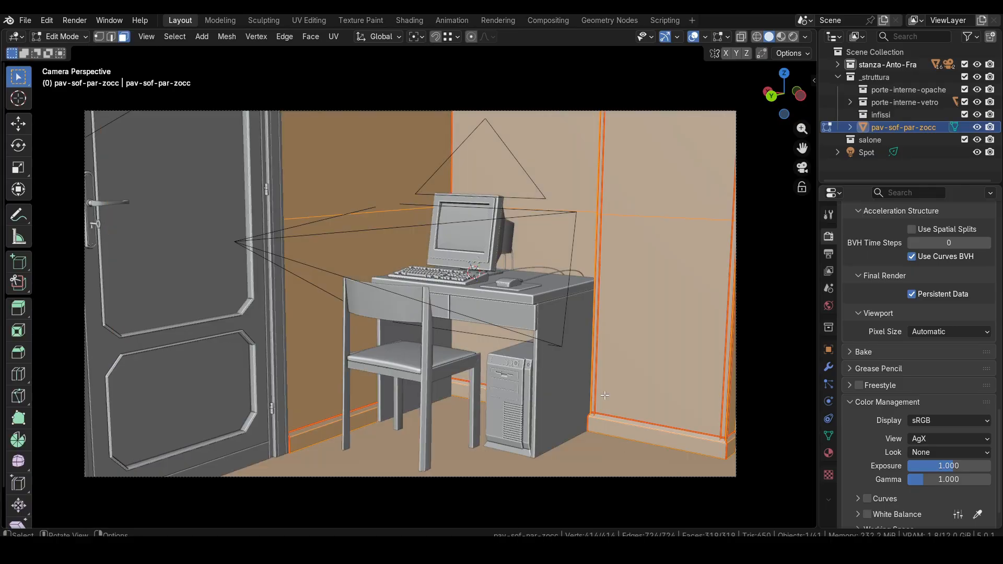
{"action": "middle_click_drag", "start_coordinate": [604, 395], "coordinate": [526, 405]}
{"action": "key", "text": "Tab"}
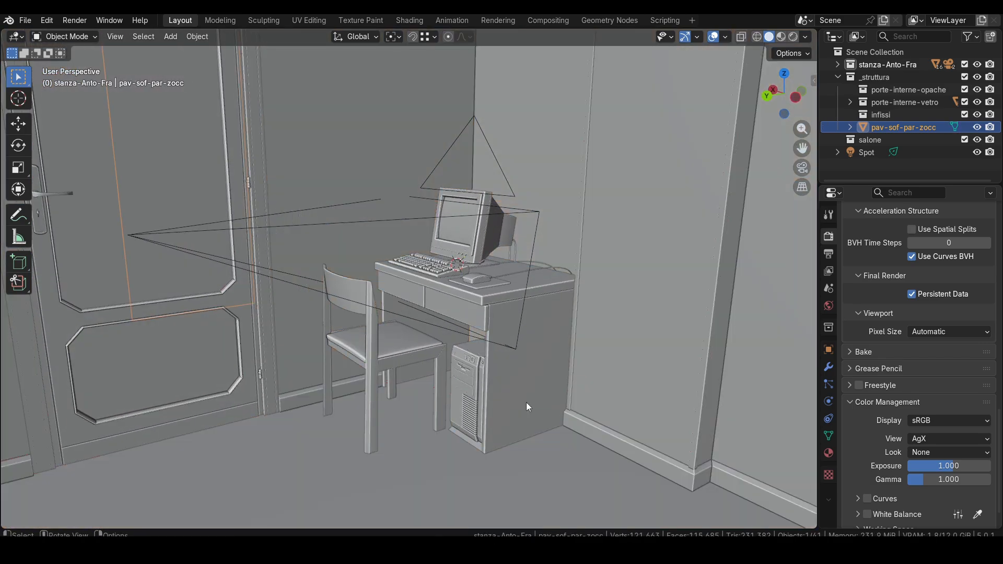
{"action": "key", "text": "KP_0"}
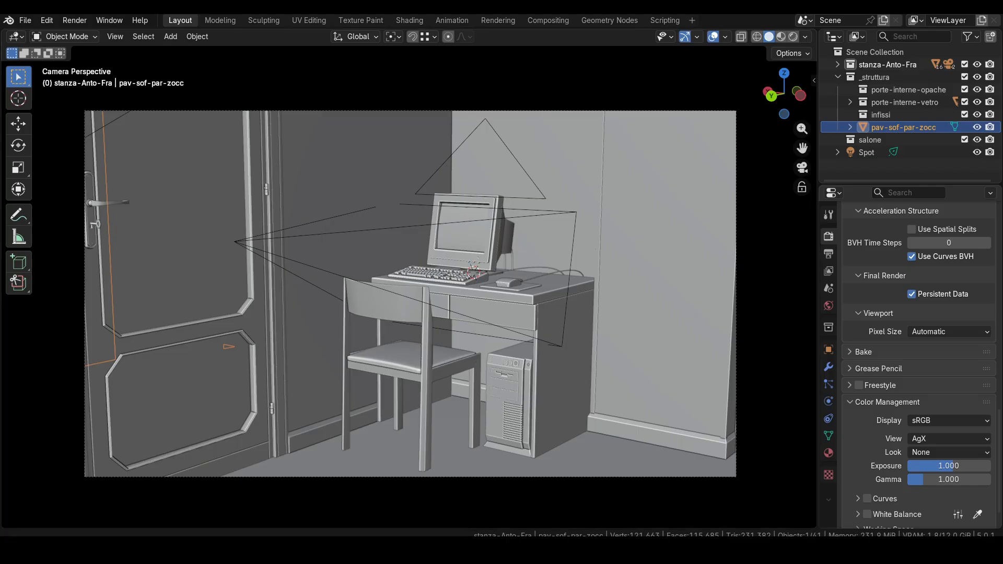
Swing the porta-vetro-anta.001 door leaf open about the global Z axis, and undo the rotation.
{"action": "left_click", "coordinate": [265, 309]}
{"action": "key", "text": "r"}
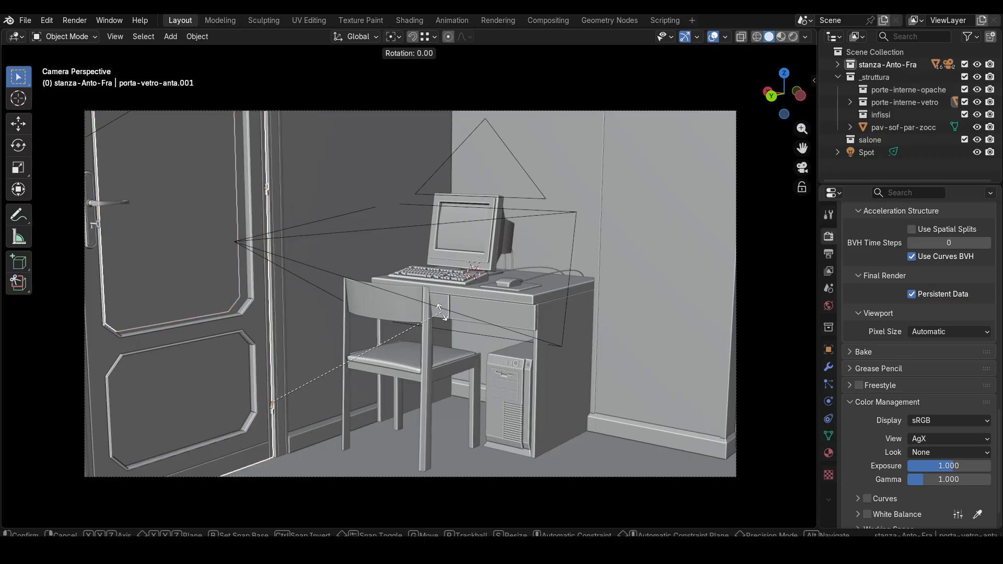
{"action": "key", "text": "z"}
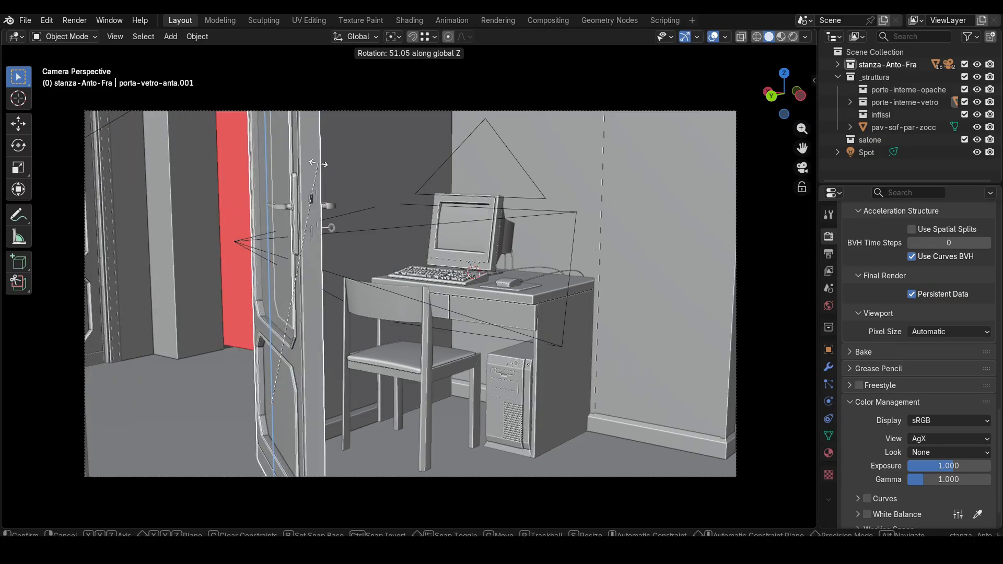
{"action": "left_click", "coordinate": [278, 258]}
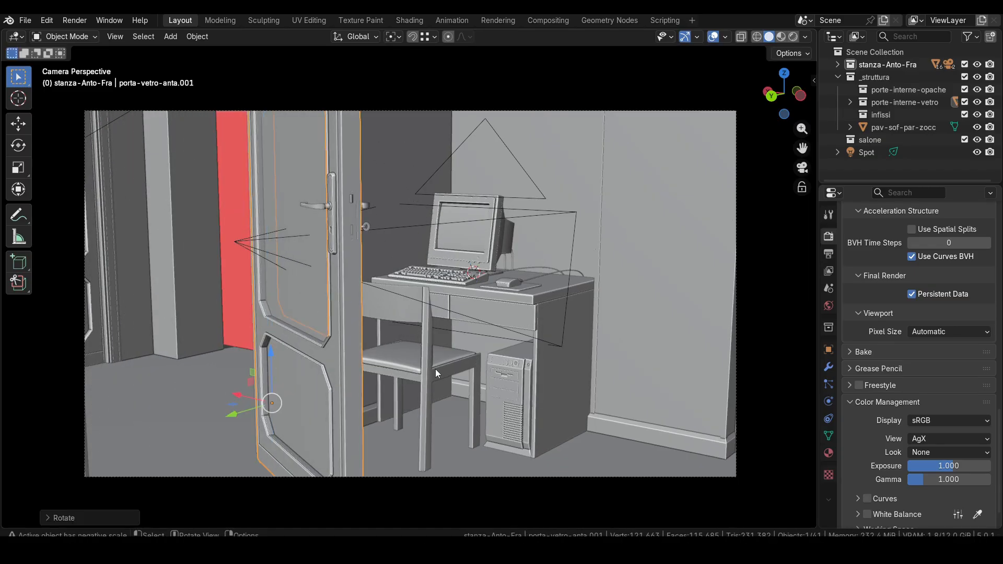
{"action": "key", "text": "ctrl+z"}
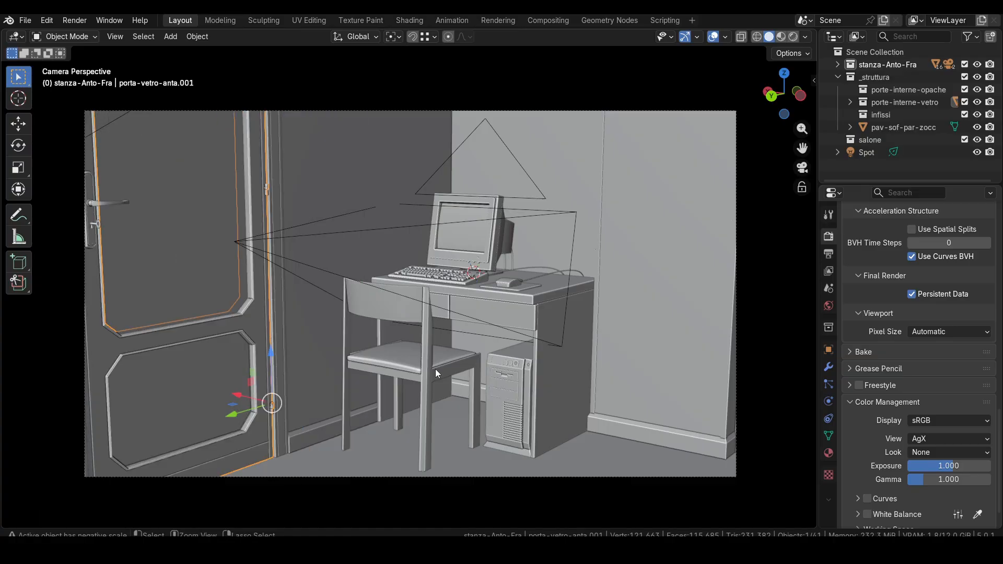
Examine the door's handle, key and hinge up close, return to the full room framing, and clear the selection.
{"action": "scroll", "coordinate": [409, 283], "scroll_direction": "up", "scroll_amount": 5}
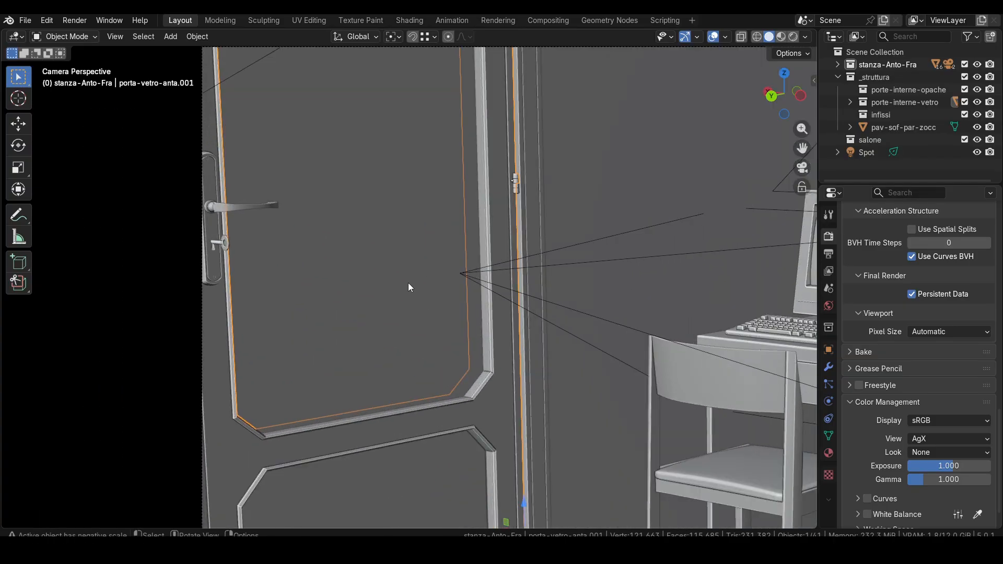
{"action": "scroll", "coordinate": [408, 283], "scroll_direction": "up", "scroll_amount": 2}
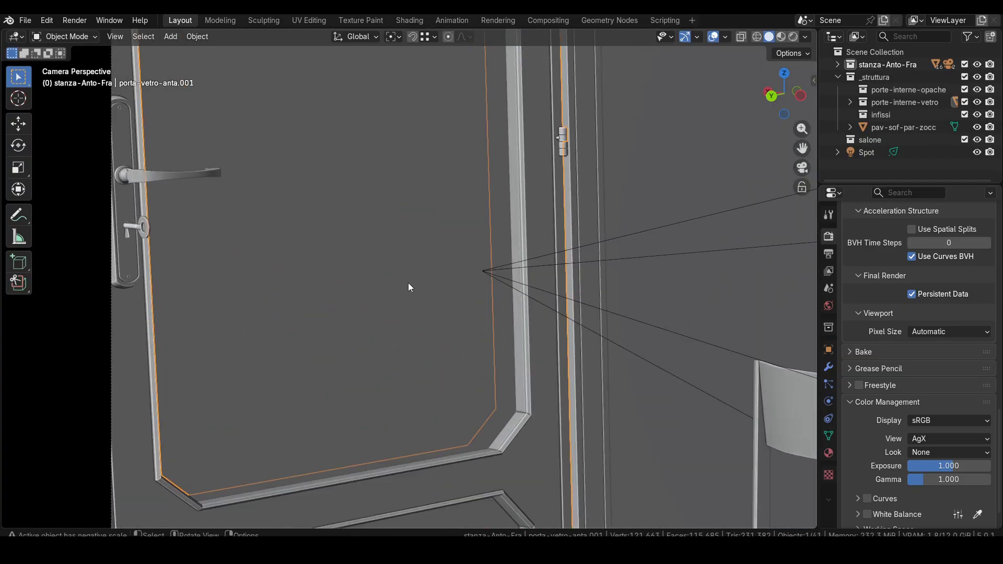
{"action": "scroll", "coordinate": [484, 305], "scroll_direction": "up", "scroll_amount": 2}
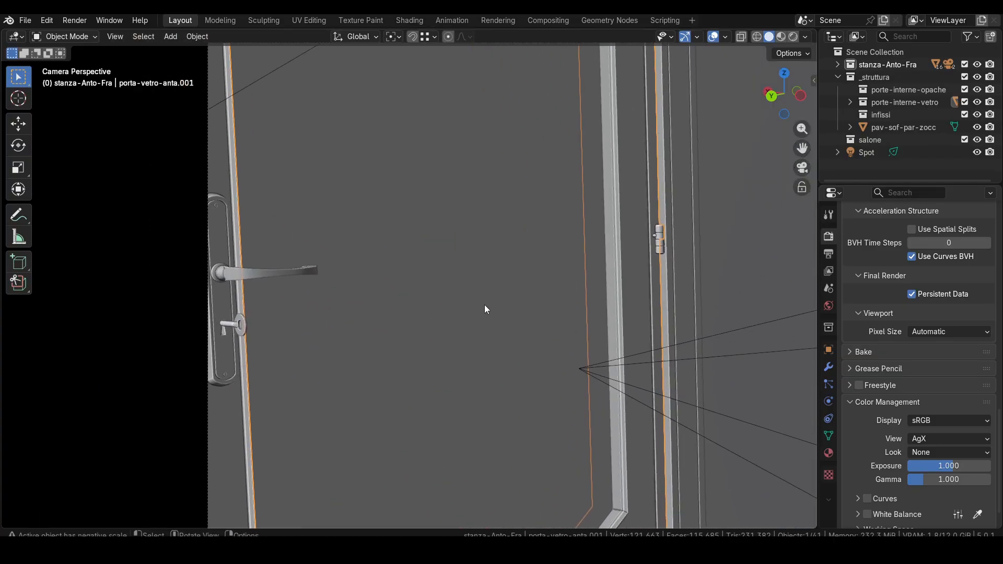
{"action": "scroll", "coordinate": [484, 305], "scroll_direction": "up", "scroll_amount": 2}
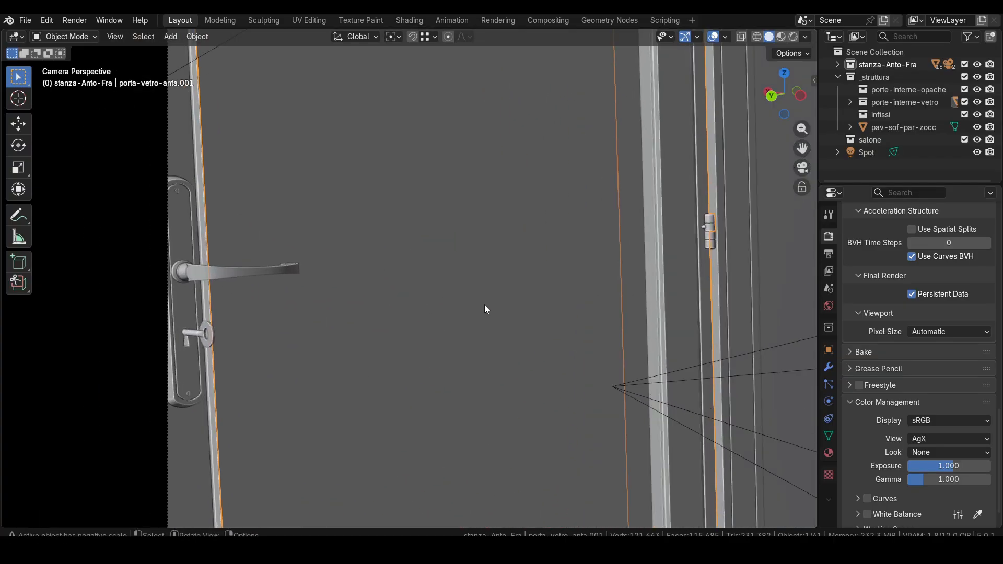
{"action": "scroll", "coordinate": [484, 305], "scroll_direction": "down", "scroll_amount": 6}
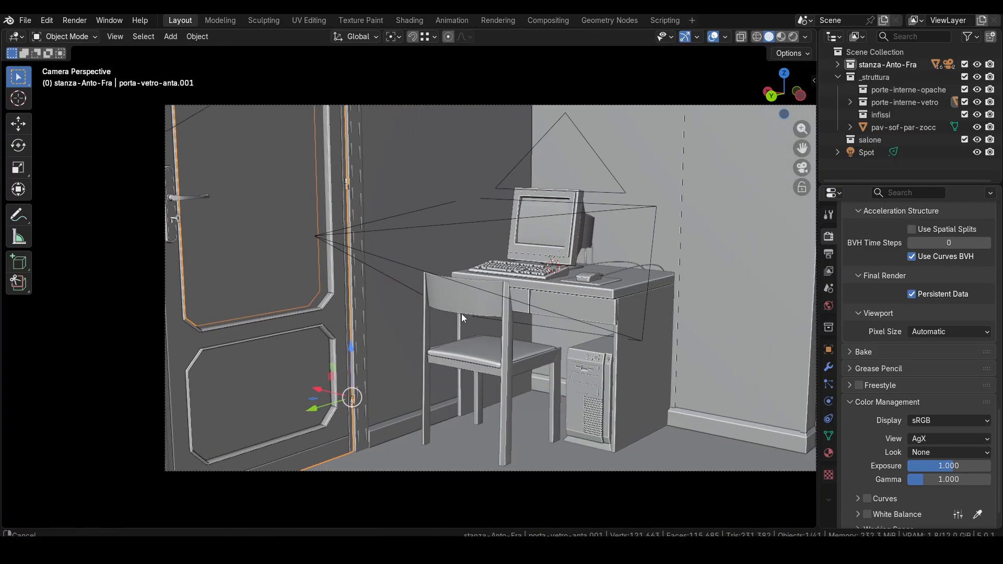
{"action": "middle_click_drag", "start_coordinate": [462, 314], "coordinate": [397, 330], "text": "shift"}
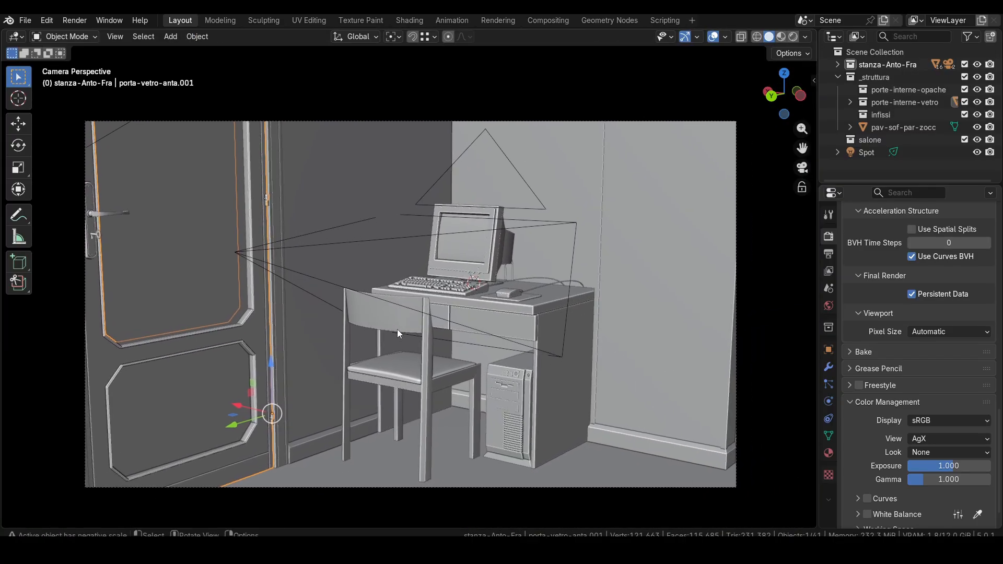
{"action": "key", "text": "alt+a"}
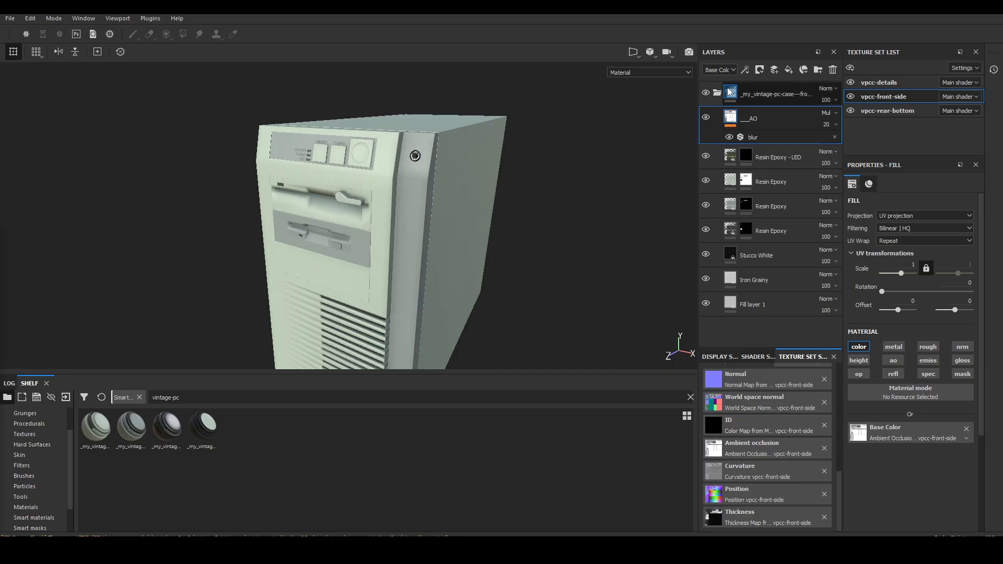
Switch to Substance Painter, collapse and re-expand the vpcc-front-side layer folder, and preview its material layers.
{"action": "left_click", "coordinate": [719, 93]}
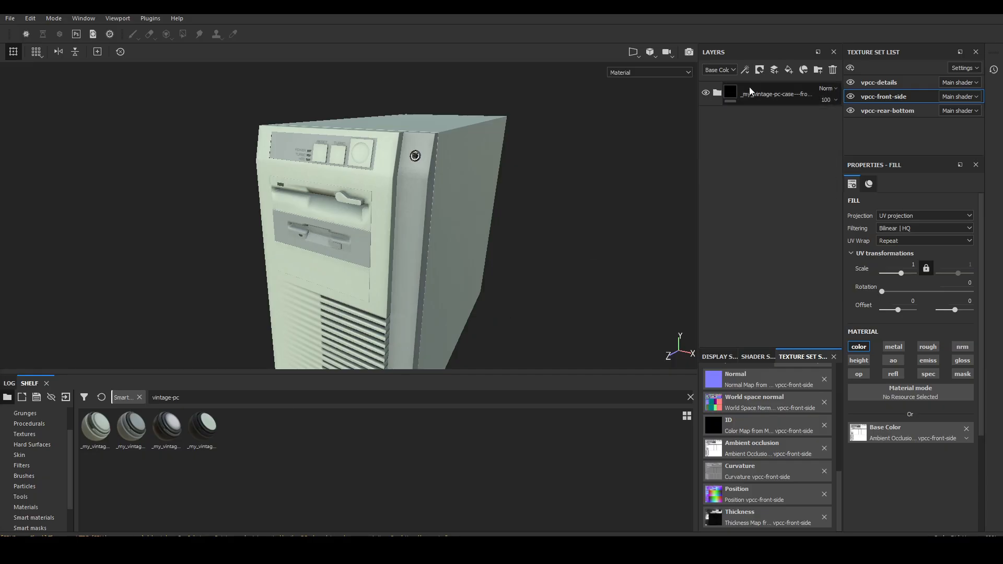
{"action": "left_click", "coordinate": [717, 93]}
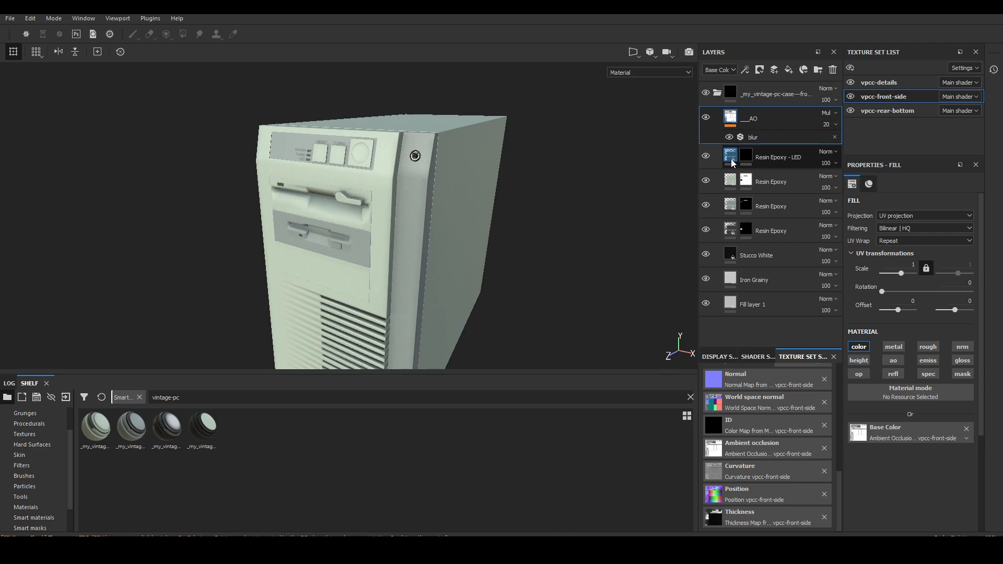
{"action": "mouse_move", "coordinate": [731, 181]}
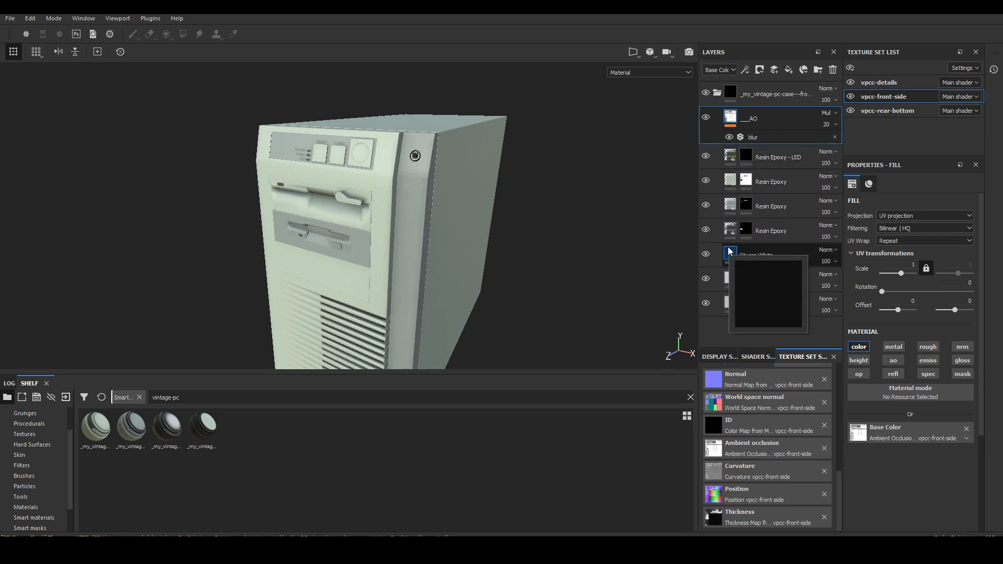
Cycle the case's display through its texture channels from Base Color to Height, and restore the full Material display.
{"action": "key", "text": "c"}
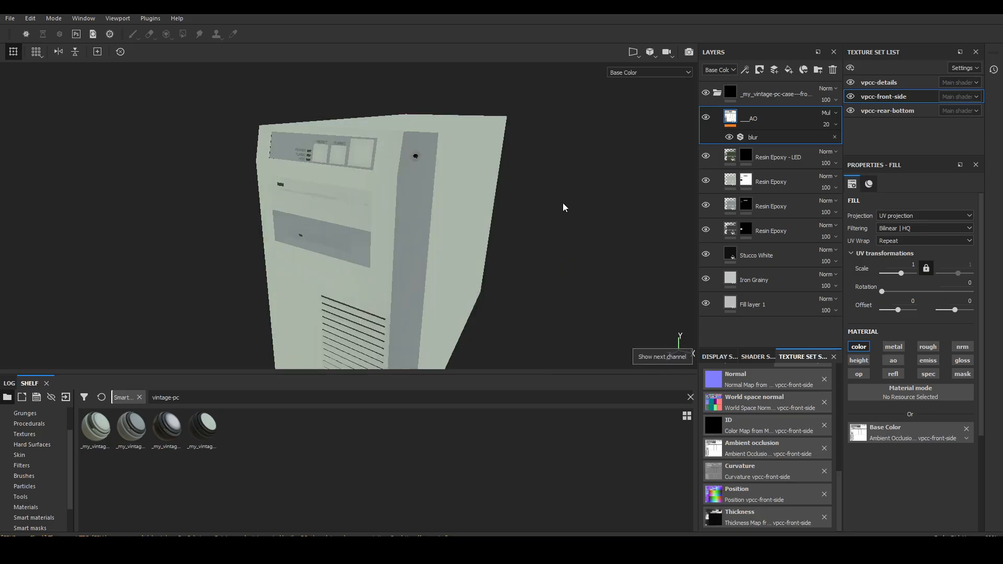
{"action": "key", "text": "c"}
{"action": "key", "text": "c"}
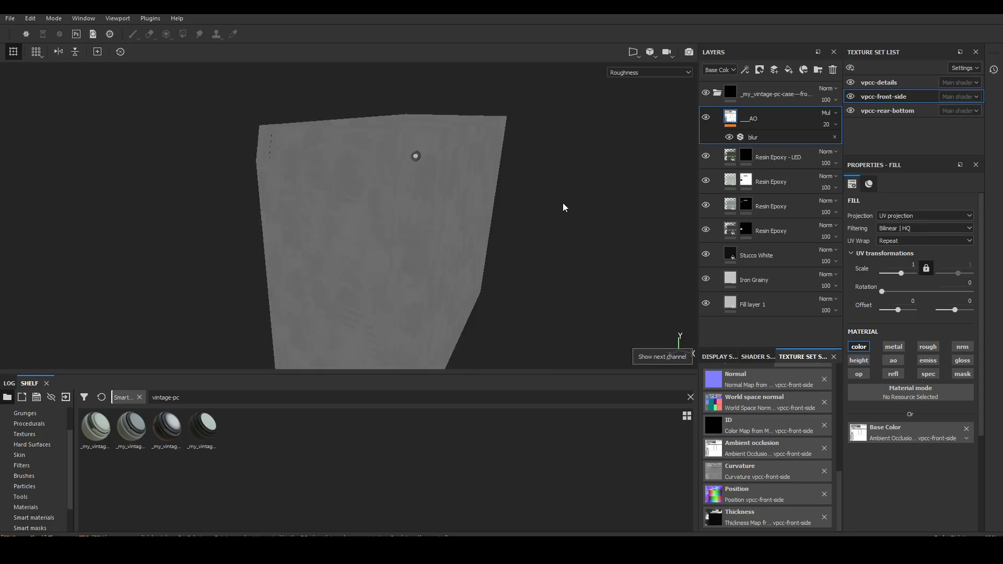
{"action": "key", "text": "c"}
{"action": "key", "text": "c"}
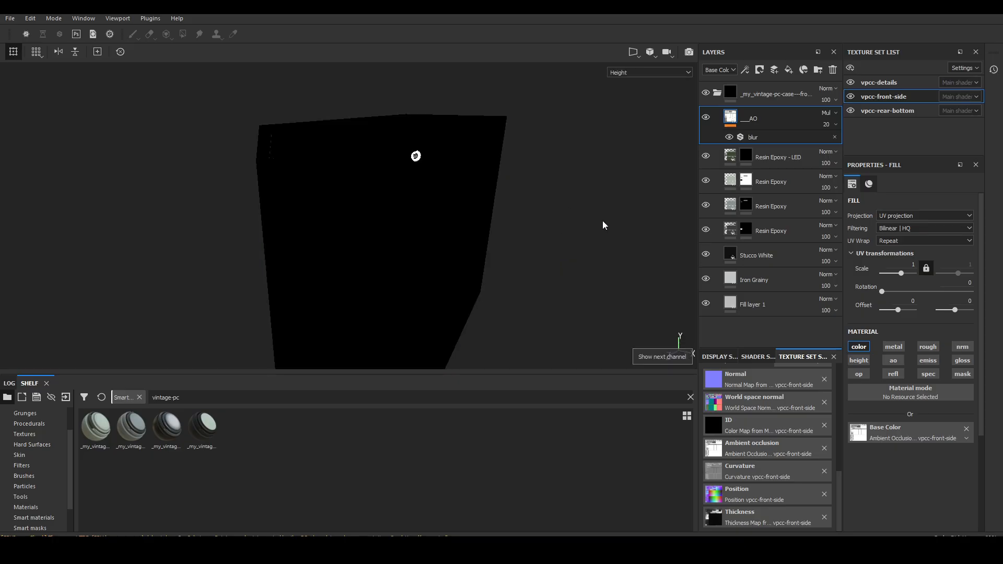
{"action": "key", "text": "m"}
Inspect the metal rear panel of the case, checking its Height channel before returning to the Material display.
{"action": "left_click_drag", "start_coordinate": [600, 214], "coordinate": [437, 244], "text": "alt"}
{"action": "middle_click_drag", "start_coordinate": [545, 245], "coordinate": [239, 162], "text": "alt"}
{"action": "left_click_drag", "start_coordinate": [238, 162], "coordinate": [74, 198], "text": "alt"}
{"action": "right_click_drag", "start_coordinate": [487, 231], "coordinate": [440, 223], "text": "shift"}
{"action": "left_click_drag", "start_coordinate": [440, 261], "coordinate": [398, 250], "text": "alt"}
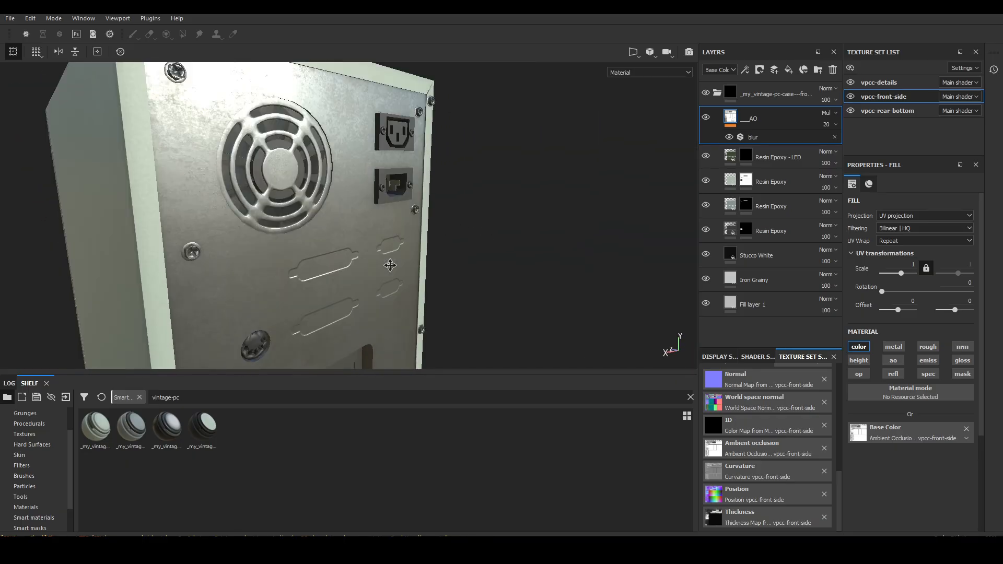
{"action": "middle_click_drag", "start_coordinate": [388, 263], "coordinate": [438, 218], "text": "alt"}
{"action": "key", "text": "c"}
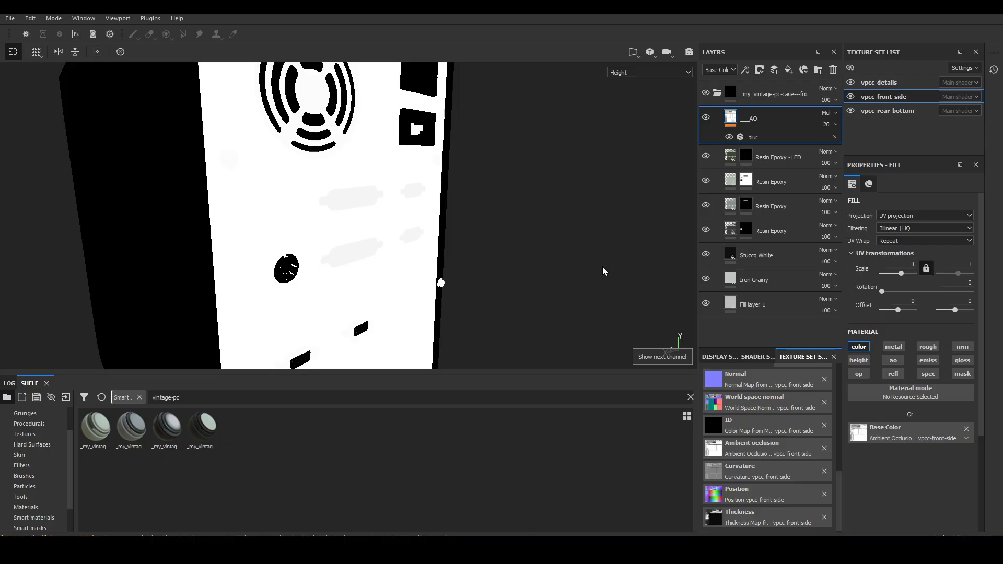
{"action": "key", "text": "m"}
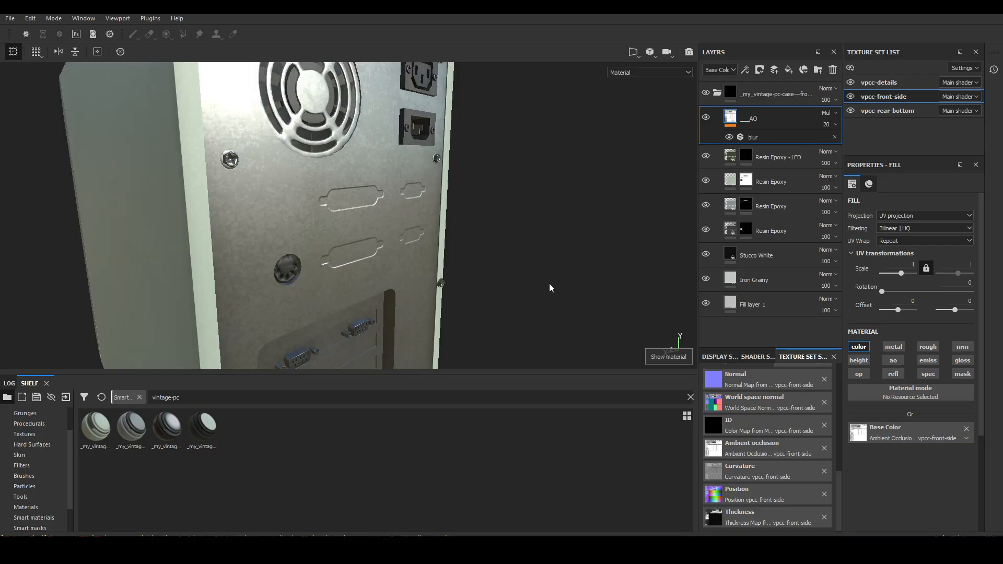
Frame the case's front buttons under rotated lighting, and hide and show the vpcc-details texture set.
{"action": "key", "text": "f"}
{"action": "left_click_drag", "start_coordinate": [359, 226], "coordinate": [536, 316], "text": "alt"}
{"action": "right_click_drag", "start_coordinate": [536, 317], "coordinate": [484, 293], "text": "shift"}
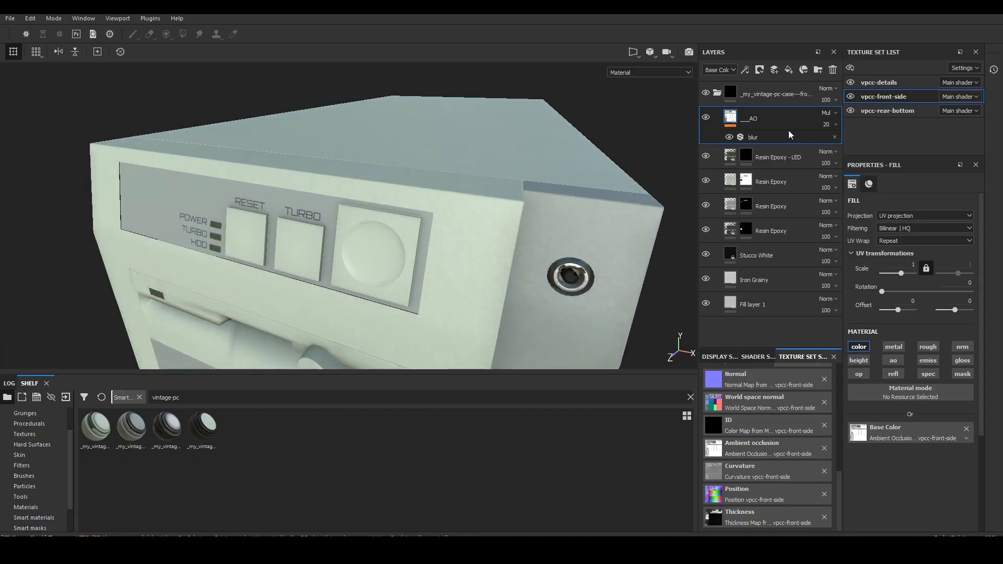
{"action": "left_click", "coordinate": [851, 82]}
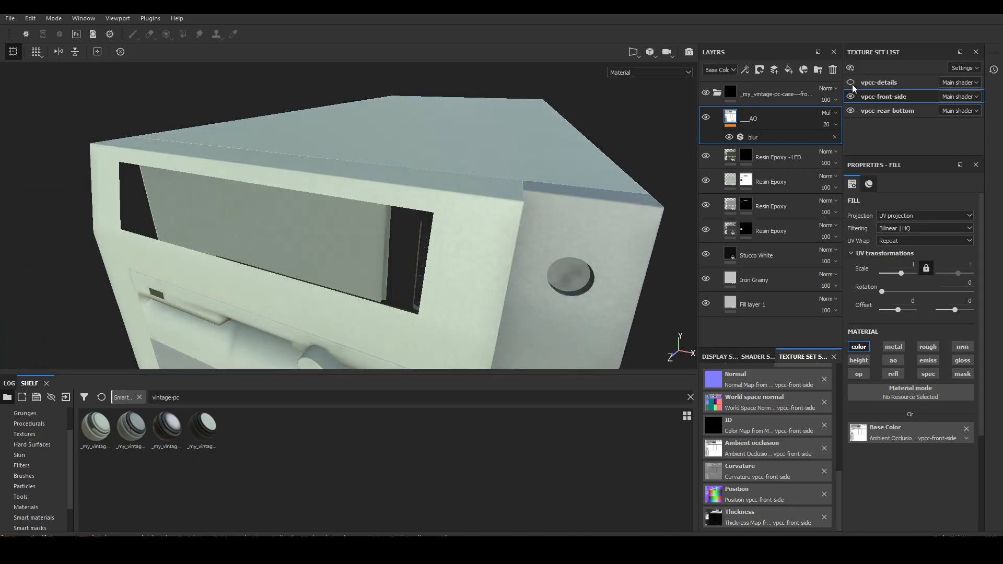
{"action": "left_click", "coordinate": [851, 82]}
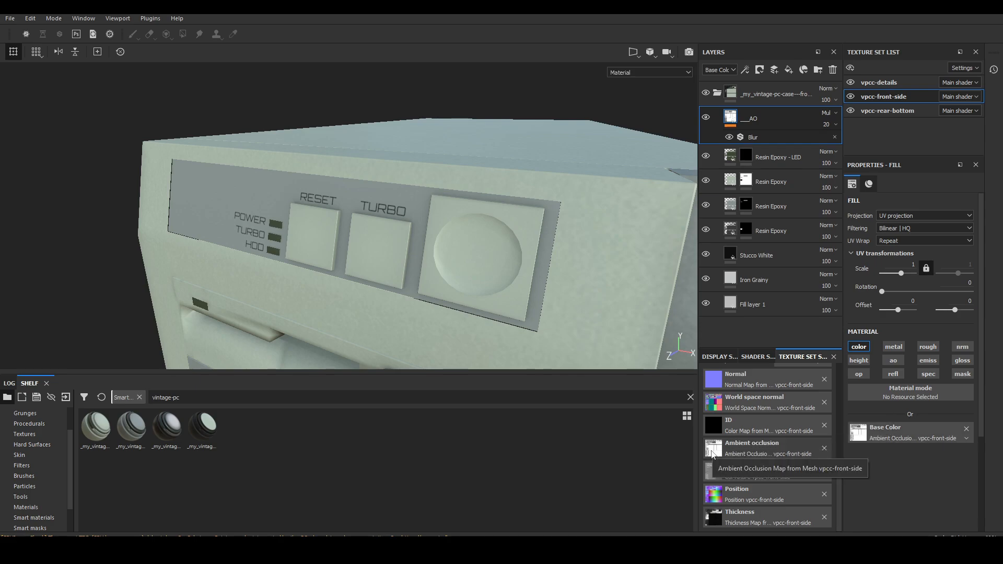
Check the front-side Ambient Occlusion map and its AO layer, and orbit around to the rear expansion slots.
{"action": "left_click", "coordinate": [713, 454]}
{"action": "left_click", "coordinate": [778, 124]}
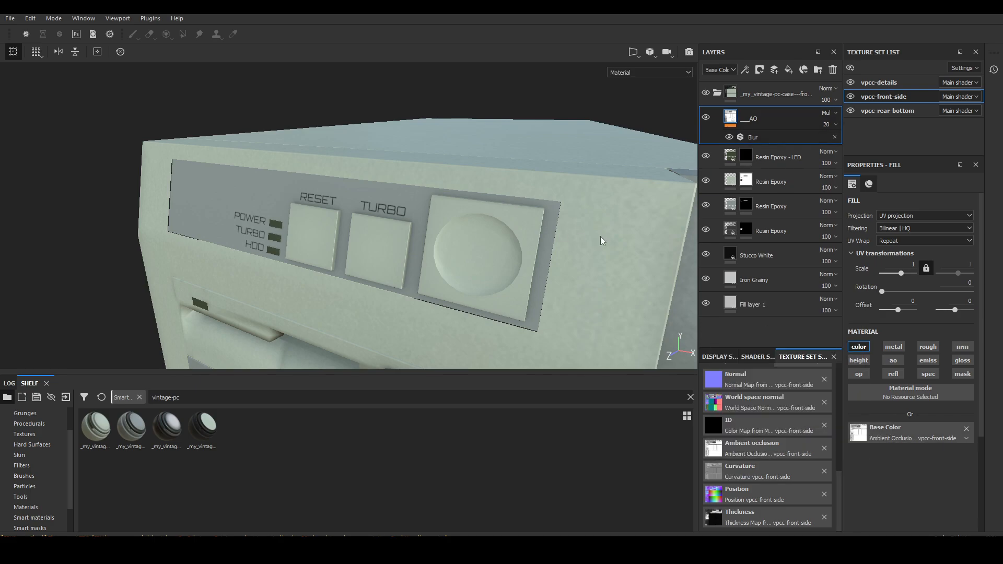
{"action": "left_click_drag", "start_coordinate": [600, 237], "coordinate": [512, 235], "text": "alt"}
{"action": "middle_click_drag", "start_coordinate": [512, 235], "coordinate": [293, 221], "text": "alt"}
{"action": "left_click_drag", "start_coordinate": [293, 222], "coordinate": [265, 277], "text": "alt"}
{"action": "scroll", "coordinate": [265, 277], "scroll_direction": "up", "scroll_amount": 3}
{"action": "middle_click_drag", "start_coordinate": [266, 276], "coordinate": [291, 247], "text": "alt"}
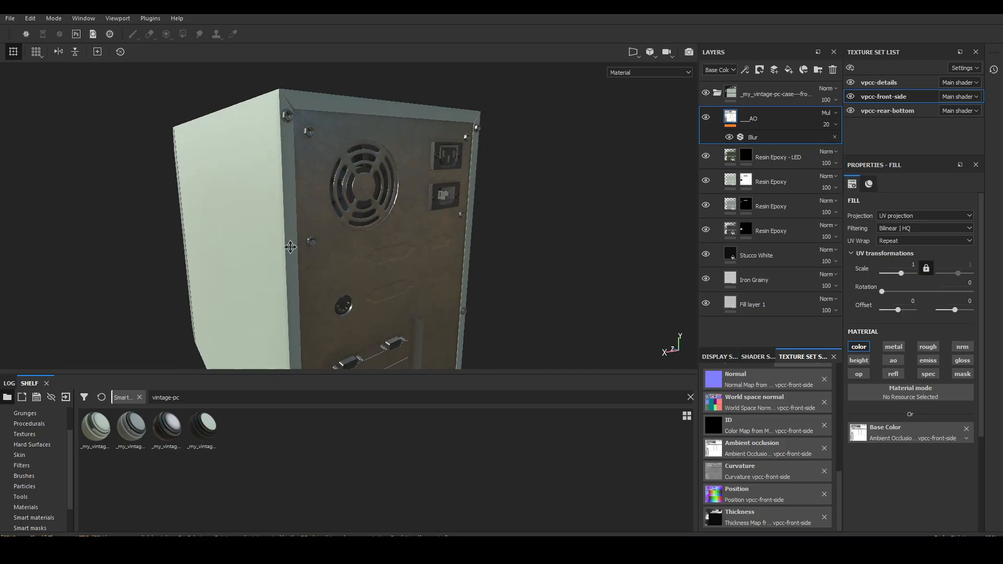
{"action": "left_click_drag", "start_coordinate": [290, 247], "coordinate": [484, 183], "text": "alt"}
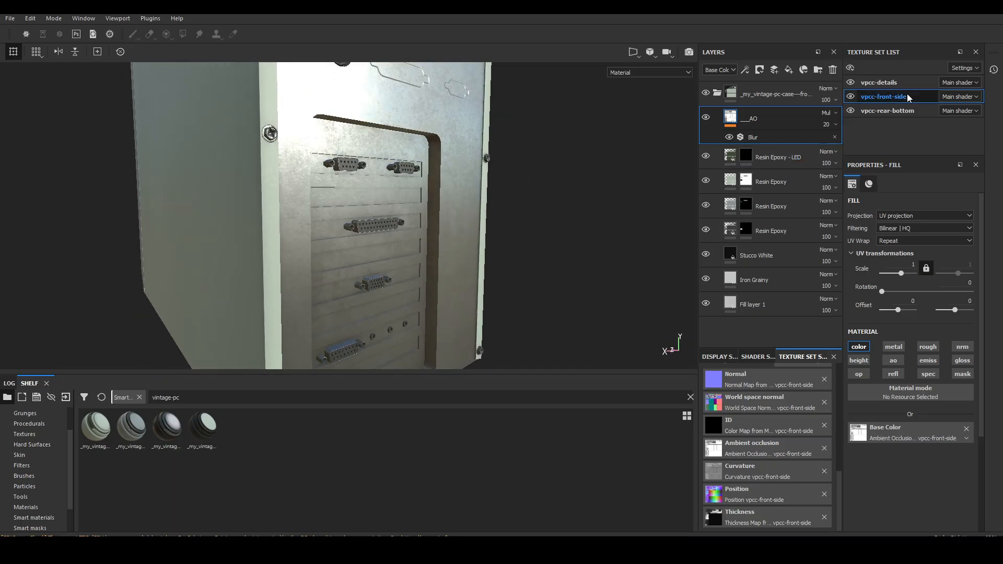
Select the vpcc-rear-bottom texture set, toggle its AO layer off and on, and inspect that layer's Blur filter parameters.
{"action": "left_click", "coordinate": [887, 110]}
{"action": "left_click", "coordinate": [706, 143]}
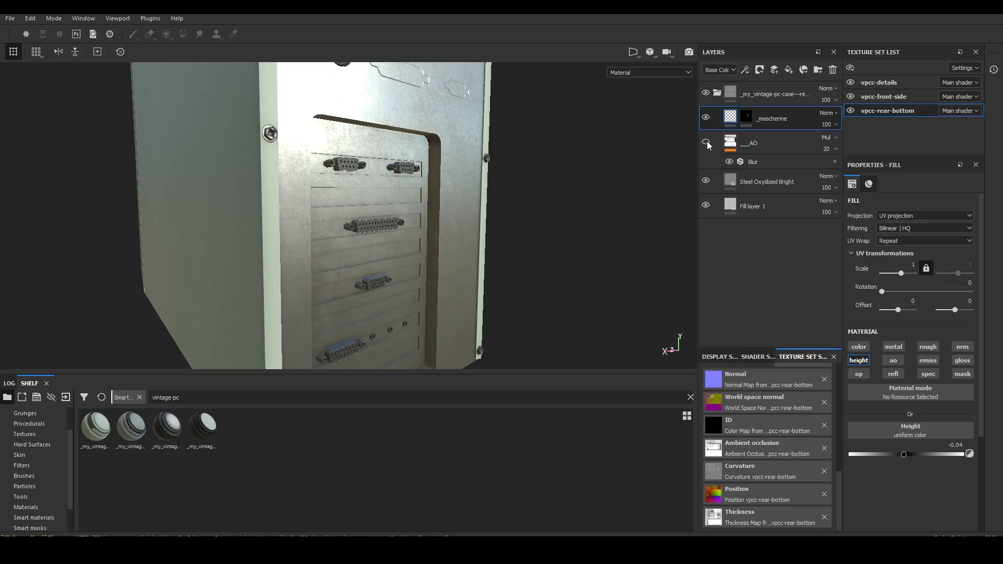
{"action": "left_click", "coordinate": [707, 143]}
{"action": "left_click", "coordinate": [758, 163]}
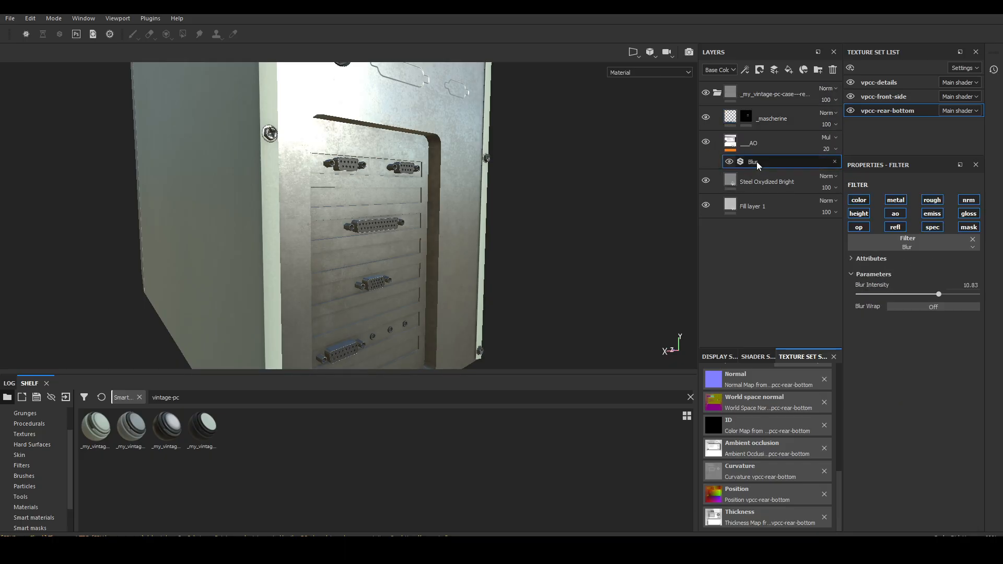
{"action": "left_click_drag", "start_coordinate": [526, 208], "coordinate": [527, 220], "text": "alt"}
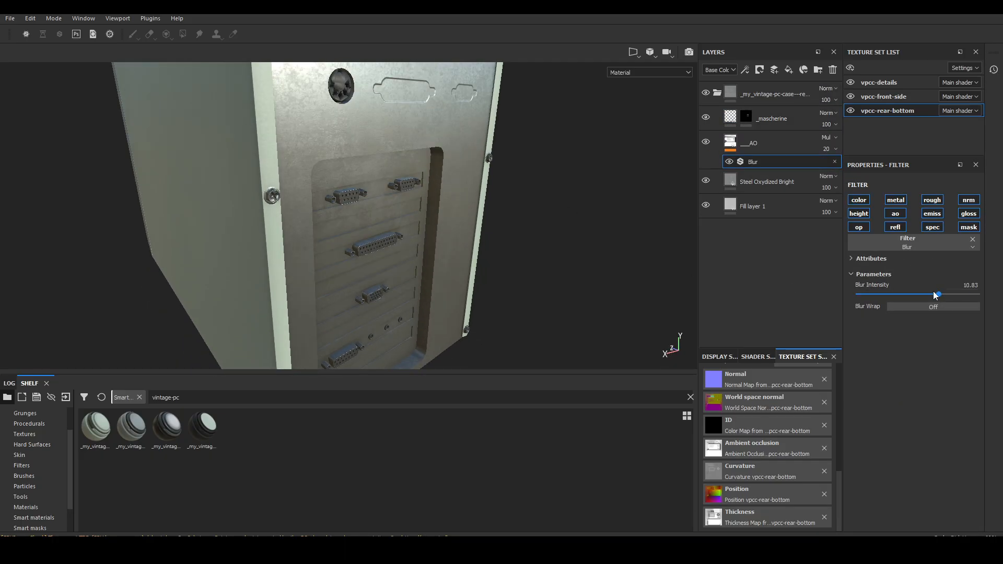
Select the vpcc-details texture set and examine its UV layout in the 2D-only view.
{"action": "left_click", "coordinate": [888, 83]}
{"action": "left_click", "coordinate": [633, 52]}
{"action": "left_click", "coordinate": [653, 88]}
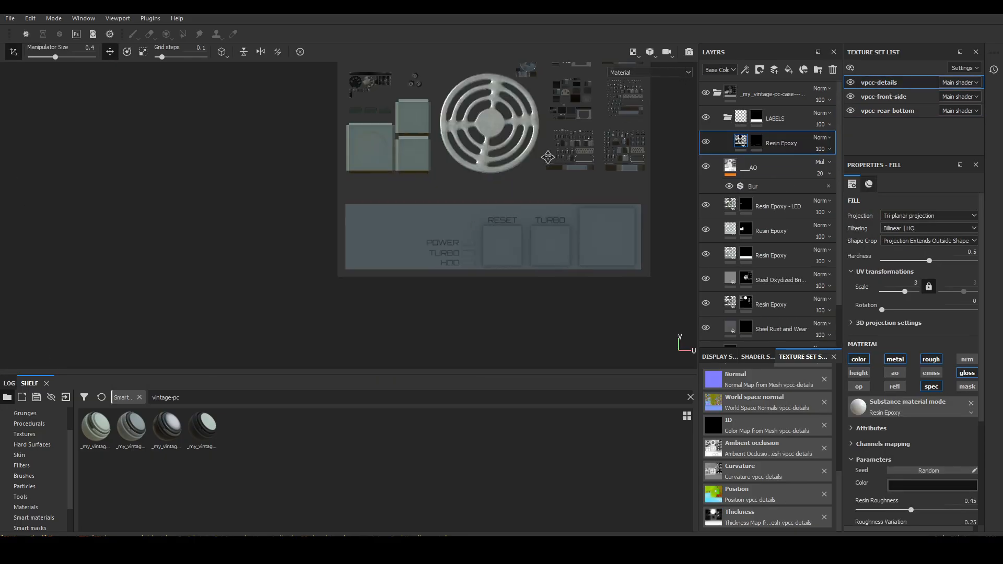
{"action": "middle_click_drag", "start_coordinate": [548, 157], "coordinate": [442, 173], "text": "alt"}
{"action": "scroll", "coordinate": [531, 202], "scroll_direction": "up", "scroll_amount": 2}
Display only the Base Color channel and examine the RESET, TURBO, POWER and HDD labels on the UV layout.
{"action": "key", "text": "c"}
{"action": "left_click", "coordinate": [661, 71]}
{"action": "left_click", "coordinate": [634, 104]}
{"action": "middle_click_drag", "start_coordinate": [425, 243], "coordinate": [495, 205], "text": "alt"}
{"action": "scroll", "coordinate": [495, 206], "scroll_direction": "up", "scroll_amount": 1}
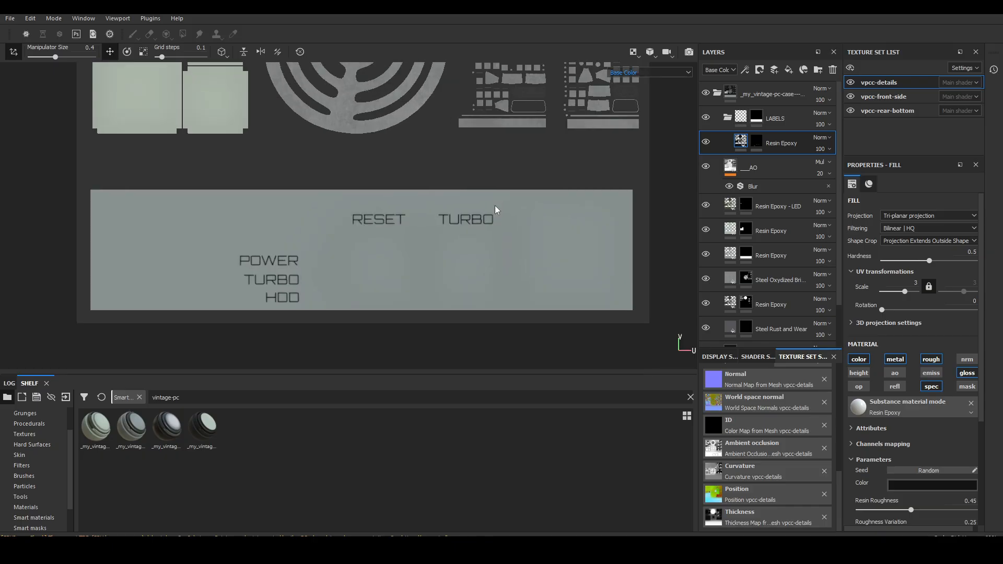
{"action": "scroll", "coordinate": [494, 205], "scroll_direction": "down", "scroll_amount": 6}
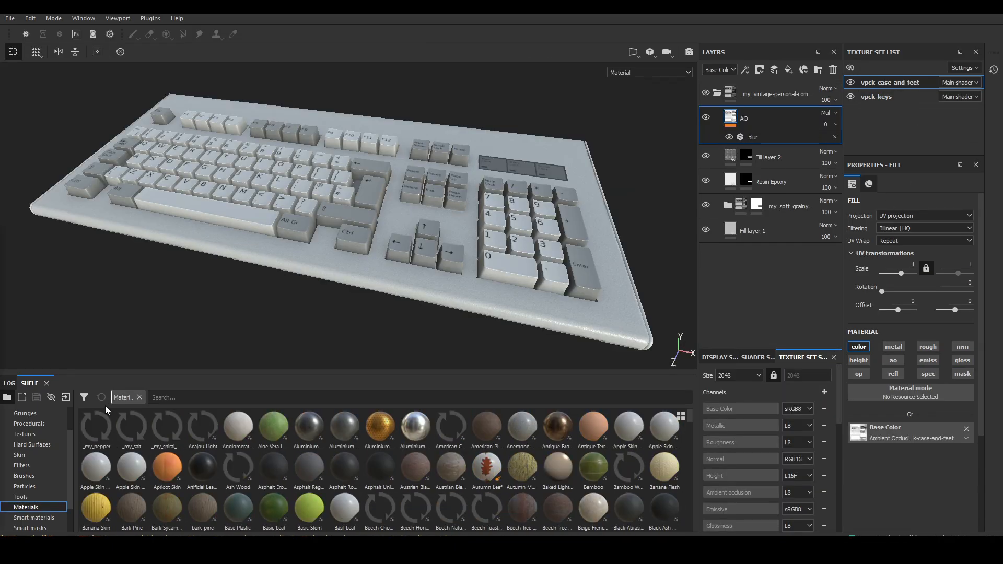
In the vintage keyboard project, select the vpck-keys texture set and examine the key labels in the 2D-only view.
{"action": "left_click", "coordinate": [900, 96]}
{"action": "left_click", "coordinate": [633, 51]}
{"action": "left_click", "coordinate": [644, 89]}
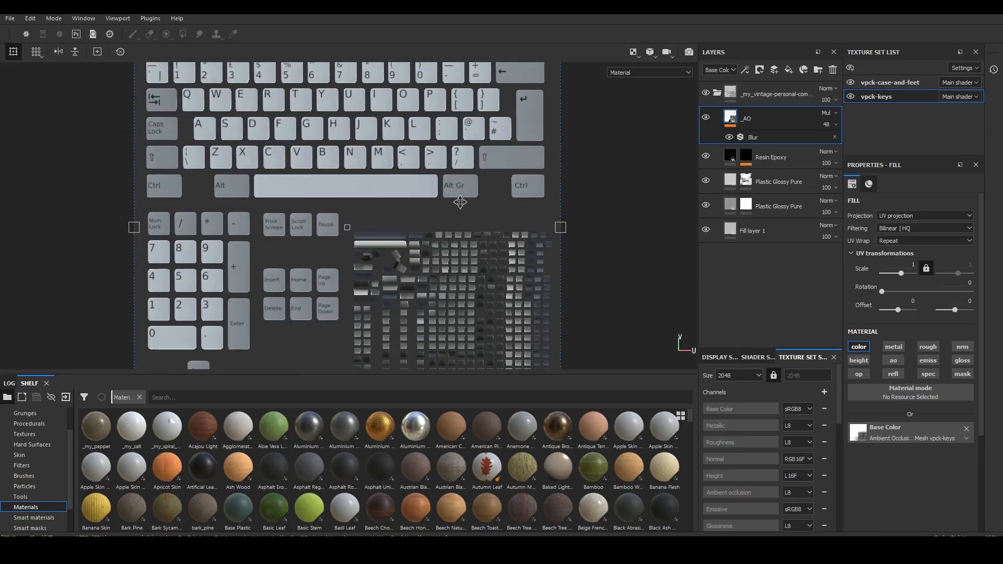
{"action": "scroll", "coordinate": [460, 203], "scroll_direction": "up", "scroll_amount": 3}
{"action": "middle_click_drag", "start_coordinate": [648, 210], "coordinate": [704, 369], "text": "alt"}
{"action": "middle_click_drag", "start_coordinate": [403, 349], "coordinate": [507, 68], "text": "alt"}
{"action": "scroll", "coordinate": [621, 76], "scroll_direction": "down", "scroll_amount": 3}
{"action": "middle_click_drag", "start_coordinate": [620, 76], "coordinate": [440, 204], "text": "alt"}
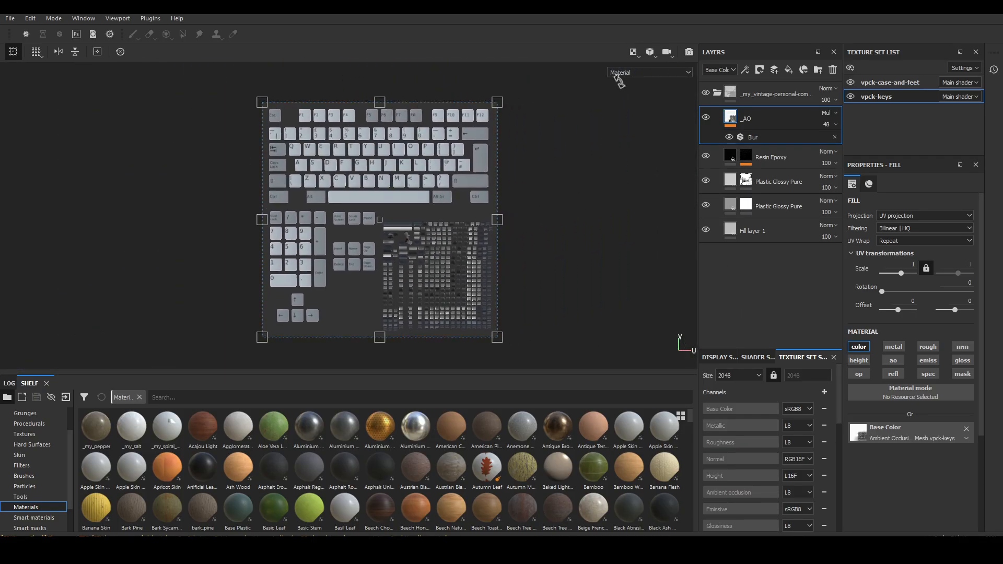
Return to the 3D-only view and inspect the textured keyboard up close.
{"action": "left_click", "coordinate": [634, 51]}
{"action": "left_click", "coordinate": [649, 77]}
{"action": "scroll", "coordinate": [466, 190], "scroll_direction": "up", "scroll_amount": 5}
{"action": "left_click_drag", "start_coordinate": [465, 190], "coordinate": [468, 211], "text": "alt"}
{"action": "middle_click_drag", "start_coordinate": [468, 211], "coordinate": [542, 205], "text": "alt"}
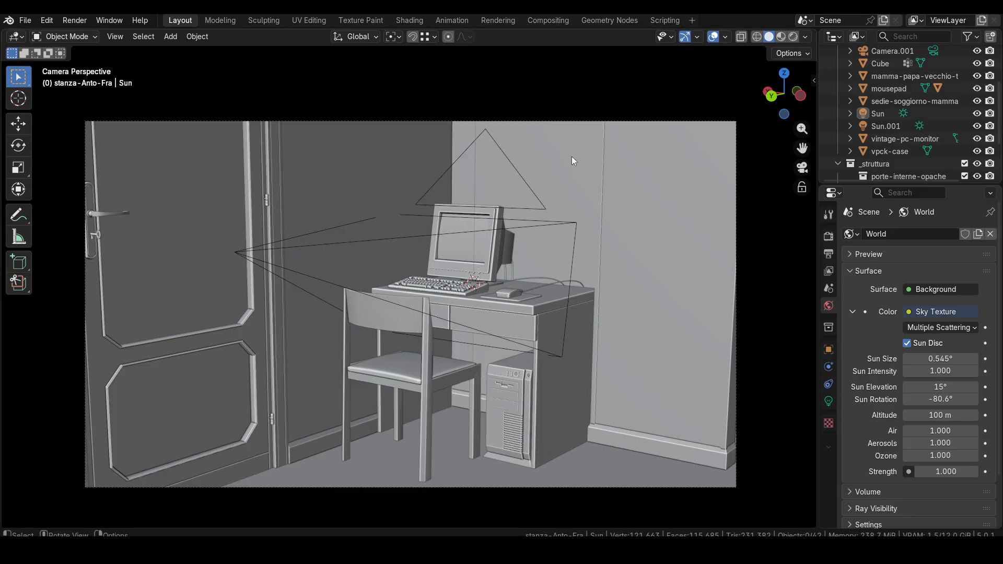
Select the Sun light outside the room and examine its light settings and the world's Sky Texture settings.
{"action": "middle_click_drag", "start_coordinate": [571, 156], "coordinate": [509, 261]}
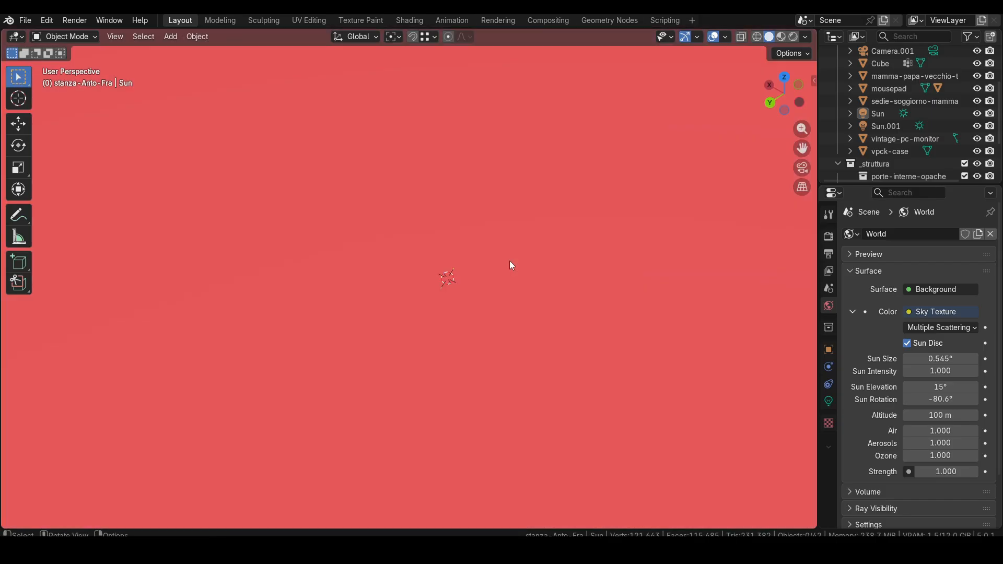
{"action": "scroll", "coordinate": [511, 265], "scroll_direction": "down", "scroll_amount": 8}
{"action": "left_click", "coordinate": [408, 199]}
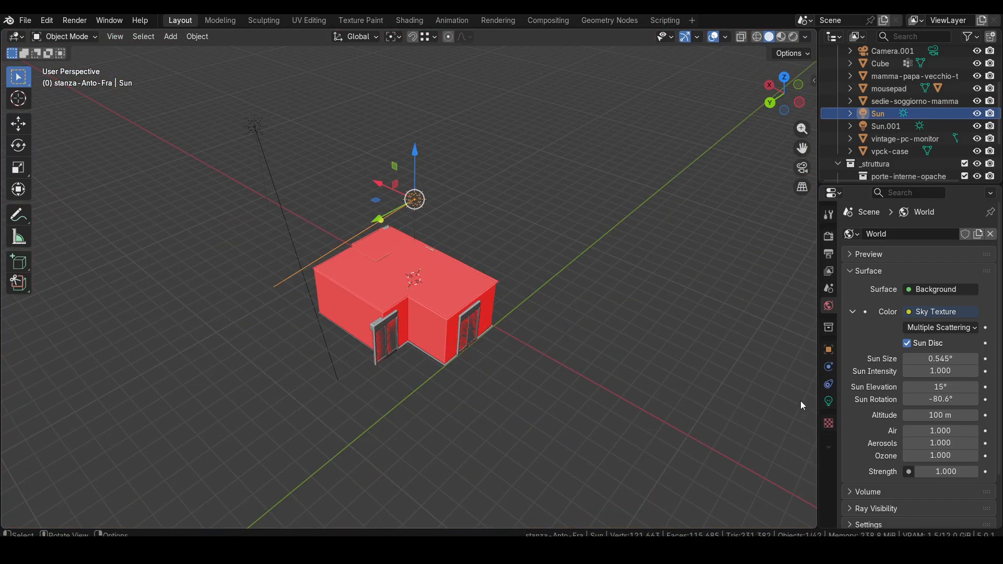
{"action": "left_click", "coordinate": [827, 402]}
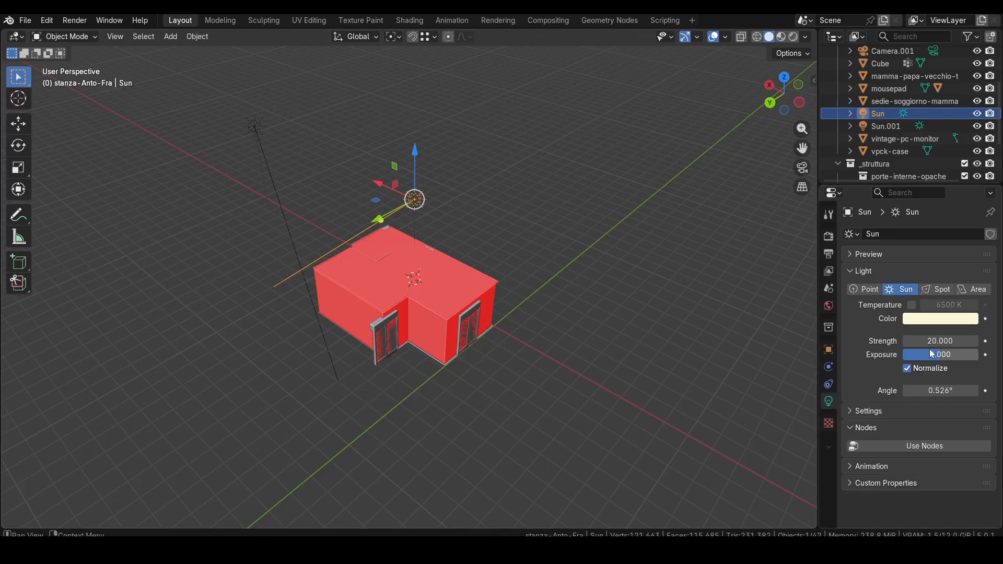
{"action": "left_click", "coordinate": [831, 306]}
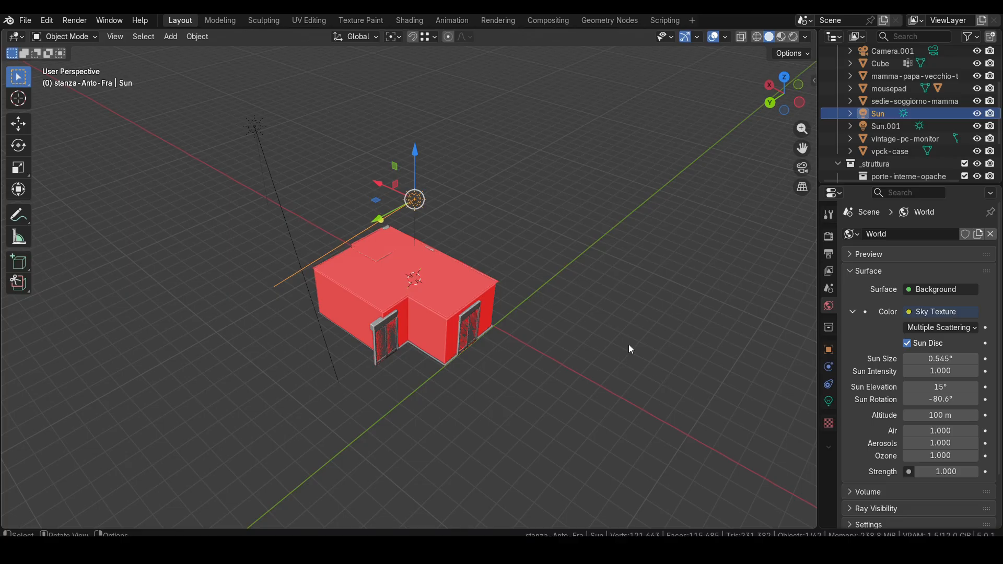
Preview the daylight scene through the camera in Rendered shading.
{"action": "key", "text": "KP_0"}
{"action": "key", "text": "z"}
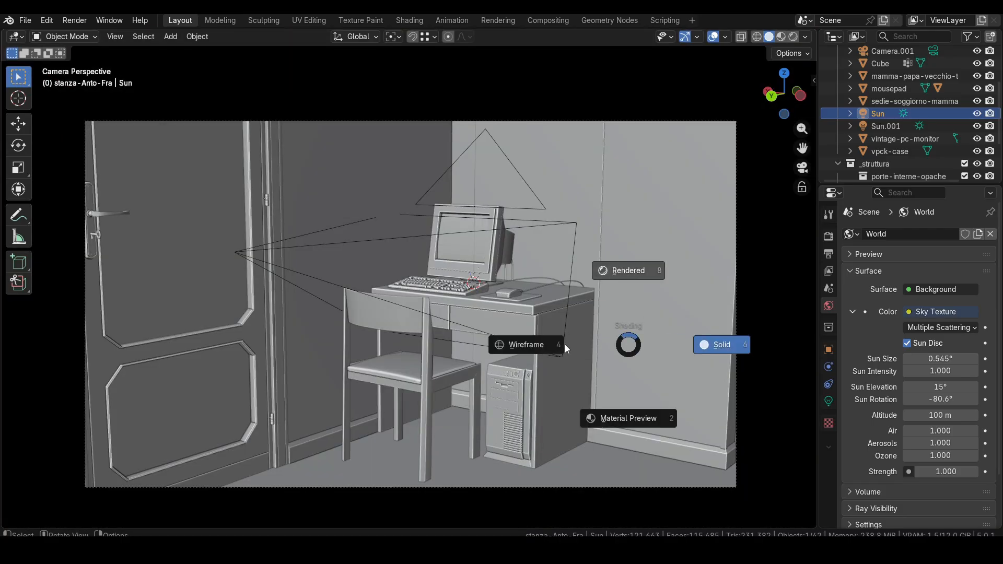
{"action": "left_click", "coordinate": [628, 270]}
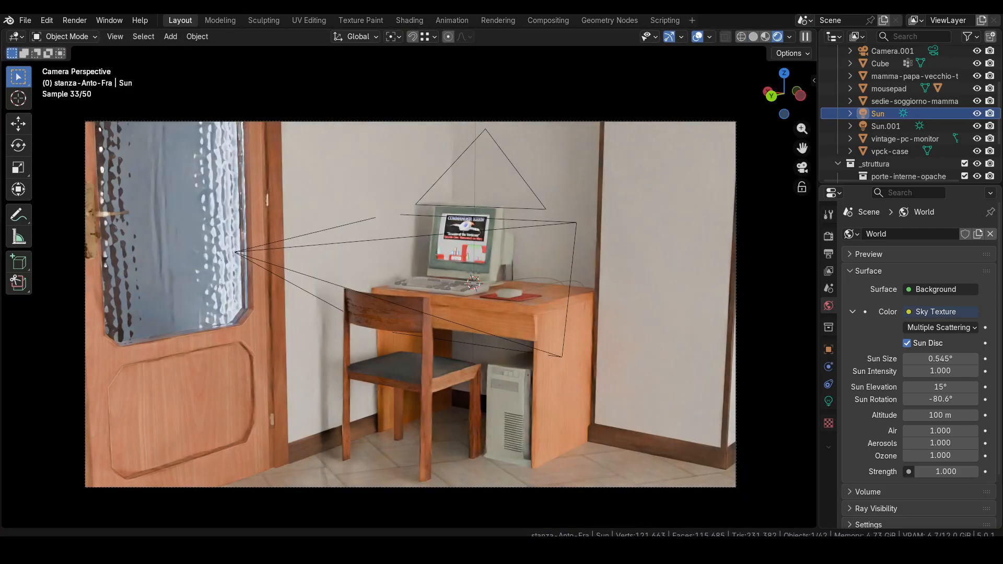
{"action": "middle_click_drag", "start_coordinate": [385, 410], "coordinate": [399, 397], "text": "shift"}
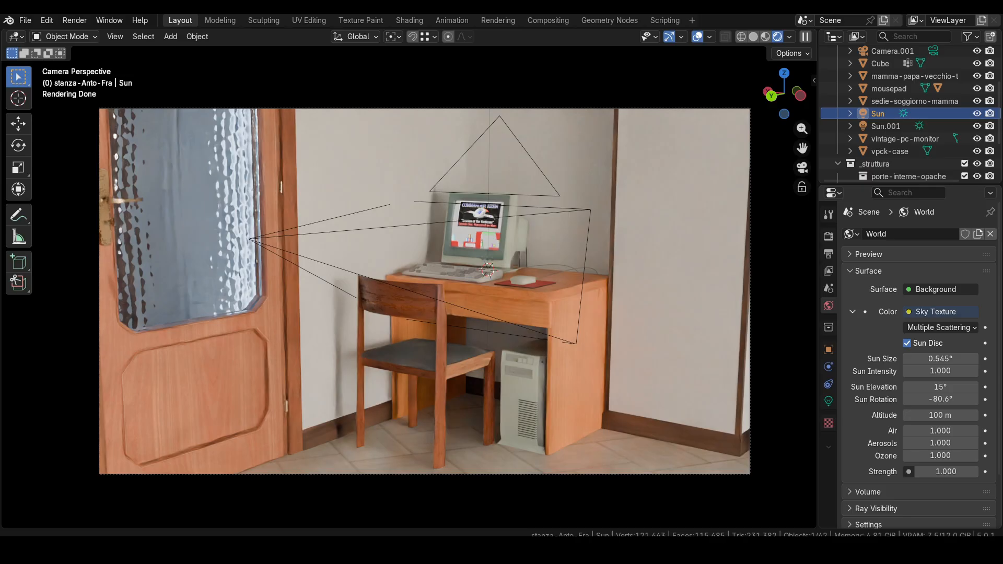
Set the world background strength to 0 and delete both sun lights, Sun and Sun.001.
{"action": "left_click", "coordinate": [920, 469]}
{"action": "type", "text": "0"}
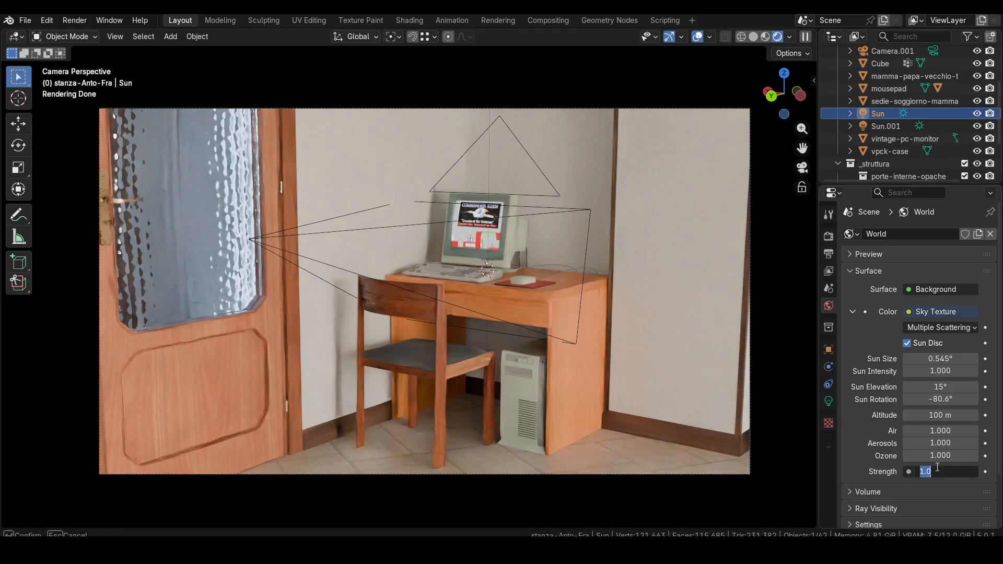
{"action": "key", "text": "Return"}
{"action": "key", "text": "x"}
{"action": "left_click", "coordinate": [885, 112]}
{"action": "key", "text": "x"}
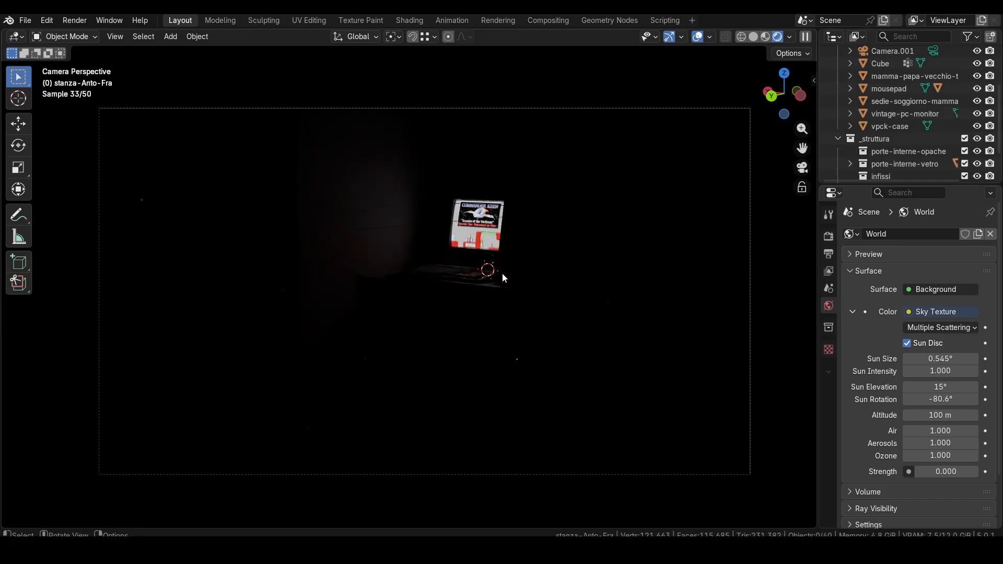
In Solid shading, add a spot light and raise it along Z from the room's corner toward the ceiling.
{"action": "key", "text": "z"}
{"action": "left_click", "coordinate": [600, 271]}
{"action": "mouse_move", "coordinate": [599, 273]}
{"action": "middle_mouse_down"}
{"action": "mouse_move", "coordinate": [607, 324]}
{"action": "mouse_move", "coordinate": [322, 352]}
{"action": "mouse_move", "coordinate": [471, 316]}
{"action": "mouse_move", "coordinate": [302, 394]}
{"action": "mouse_move", "coordinate": [352, 383]}
{"action": "middle_mouse_up"}
{"action": "left_click", "coordinate": [527, 475]}
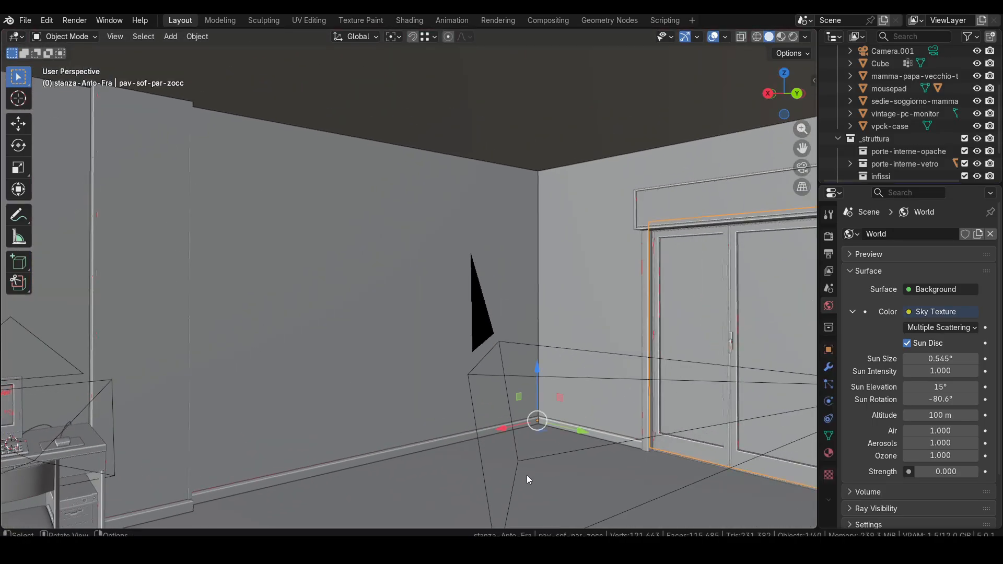
{"action": "key", "text": "shift+a"}
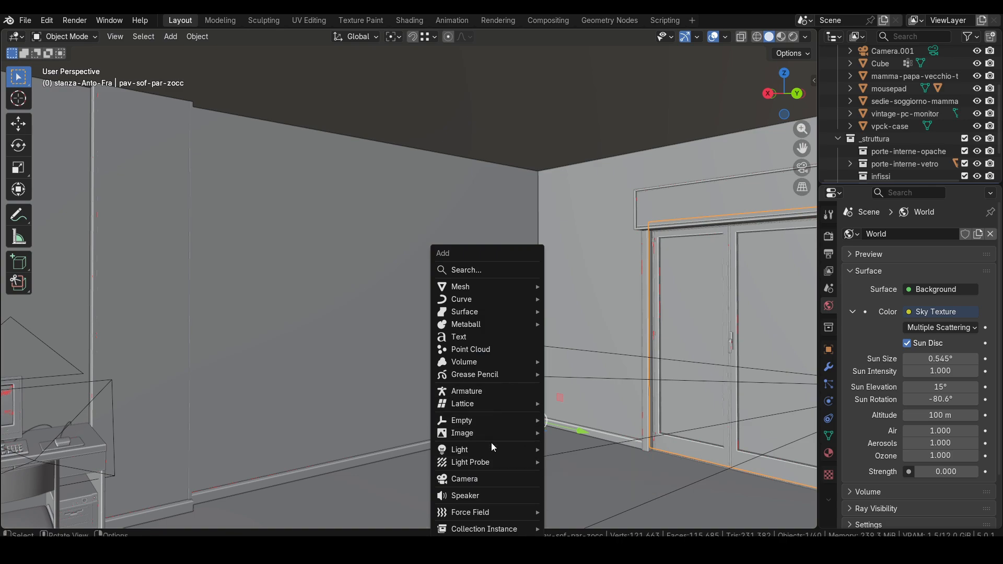
{"action": "mouse_move", "coordinate": [492, 449]}
{"action": "left_click", "coordinate": [572, 477]}
{"action": "key", "text": "g"}
{"action": "key", "text": "z"}
{"action": "left_click", "coordinate": [594, 137]}
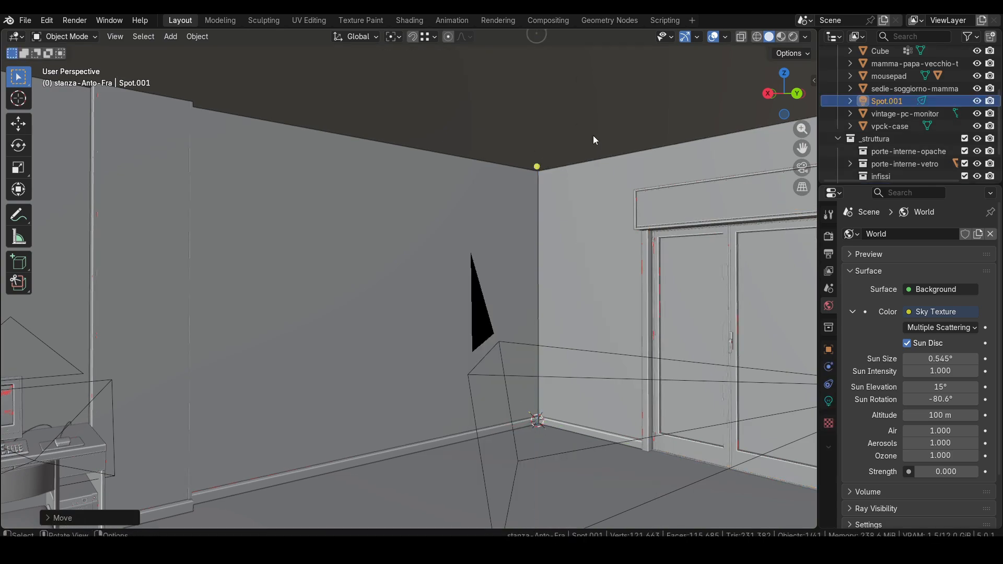
Adjust the spot light's height along Z and move it from the corner to inside the room in top view.
{"action": "middle_click_drag", "start_coordinate": [594, 137], "coordinate": [537, 221]}
{"action": "key", "text": "g"}
{"action": "key", "text": "z"}
{"action": "left_click", "coordinate": [532, 325]}
{"action": "middle_click_drag", "start_coordinate": [530, 292], "coordinate": [485, 317]}
{"action": "key", "text": "KP_7"}
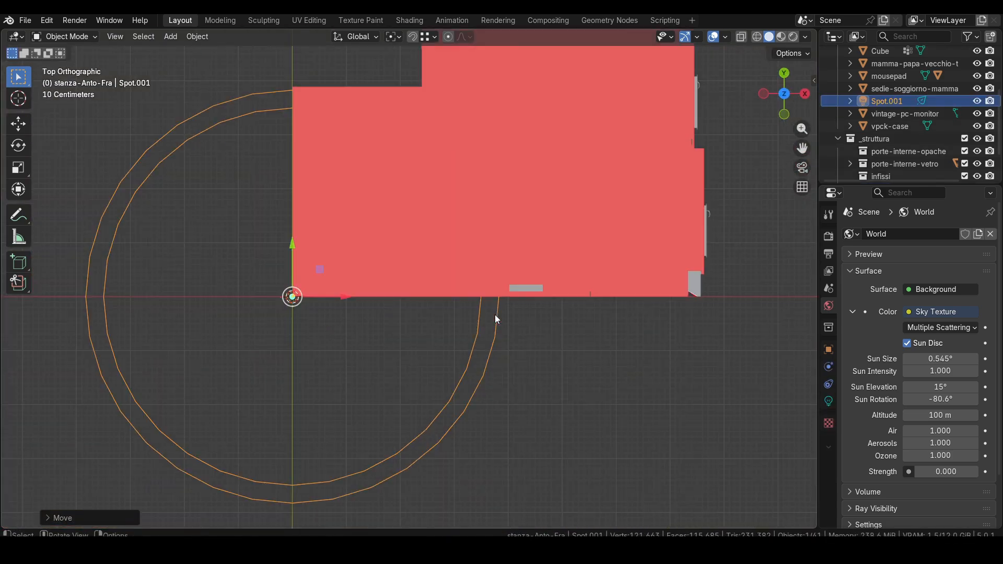
{"action": "key", "text": "g"}
{"action": "left_click", "coordinate": [535, 231]}
Set the spot light's power to 60 and enable a color temperature of 3000 K.
{"action": "left_click", "coordinate": [825, 401]}
{"action": "left_click", "coordinate": [940, 340]}
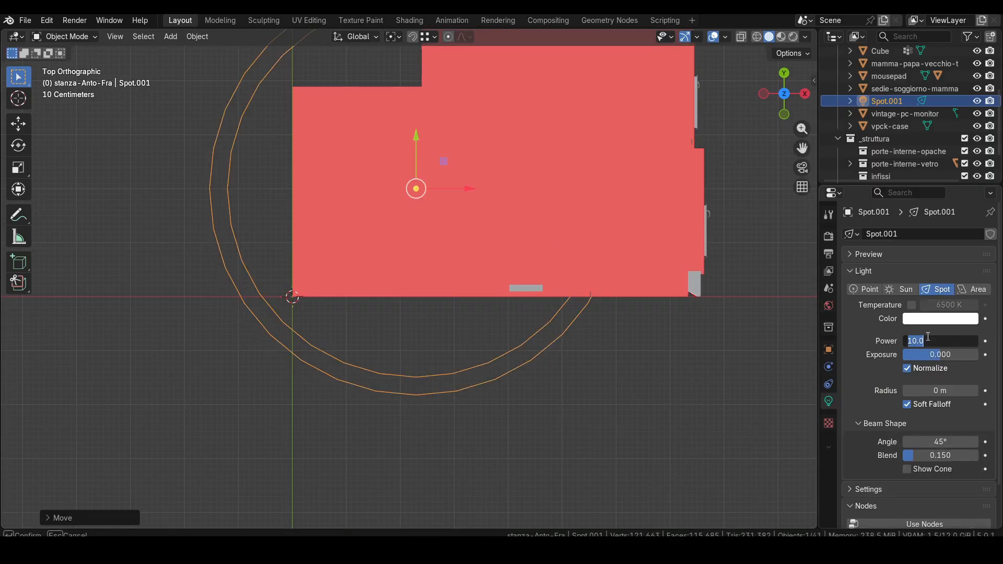
{"action": "type", "text": "60"}
{"action": "key", "text": "Return"}
{"action": "left_click", "coordinate": [912, 305]}
{"action": "left_click", "coordinate": [946, 305]}
{"action": "type", "text": "3000"}
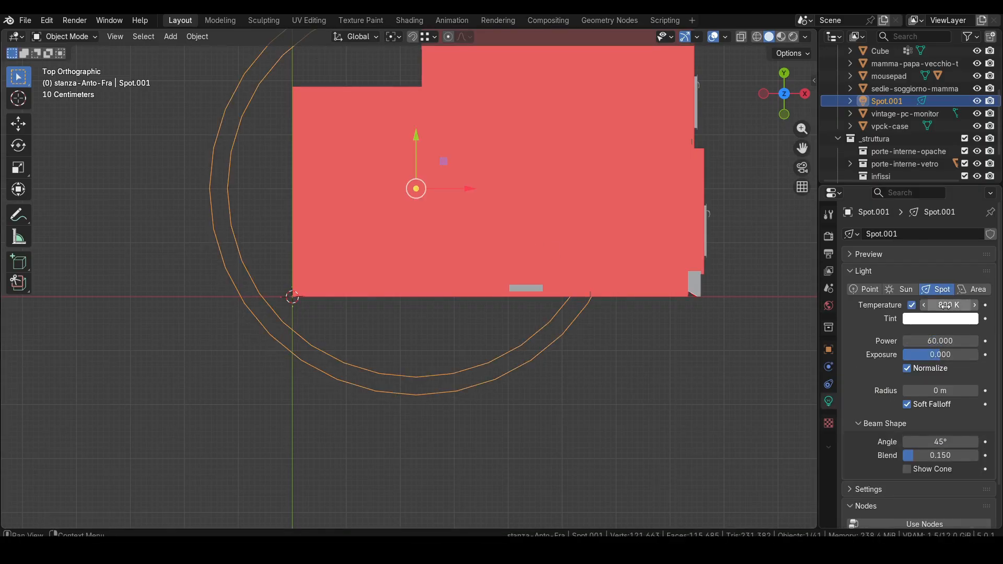
{"action": "key", "text": "Return"}
Widen the spot light's beam angle to 138° and preview the room in Rendered shading.
{"action": "middle_click_drag", "start_coordinate": [608, 375], "coordinate": [572, 373]}
{"action": "key", "text": "KP_0"}
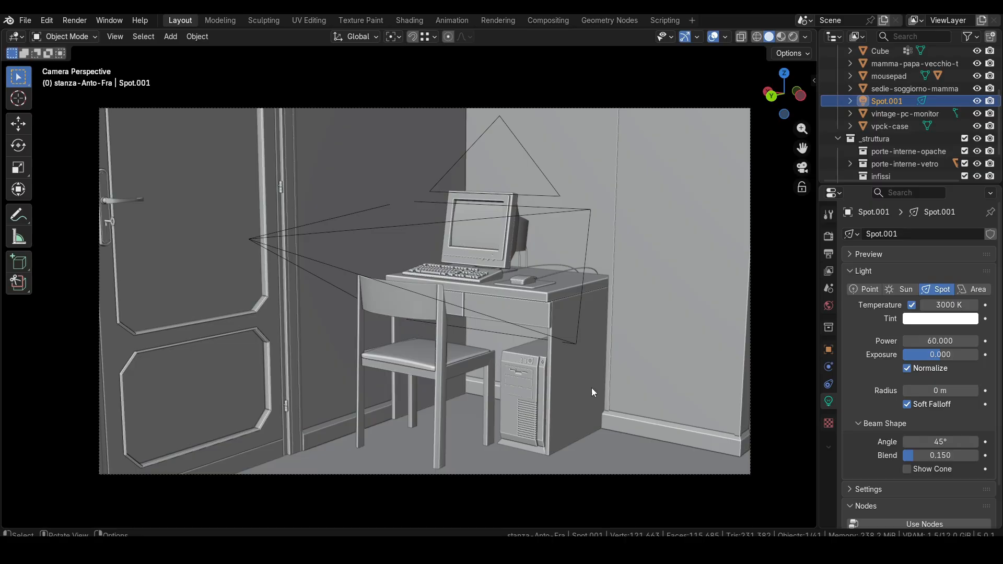
{"action": "left_click_drag", "start_coordinate": [939, 442], "coordinate": [985, 442]}
{"action": "middle_click_drag", "start_coordinate": [596, 373], "coordinate": [485, 371]}
{"action": "scroll", "coordinate": [485, 371], "scroll_direction": "down", "scroll_amount": 2}
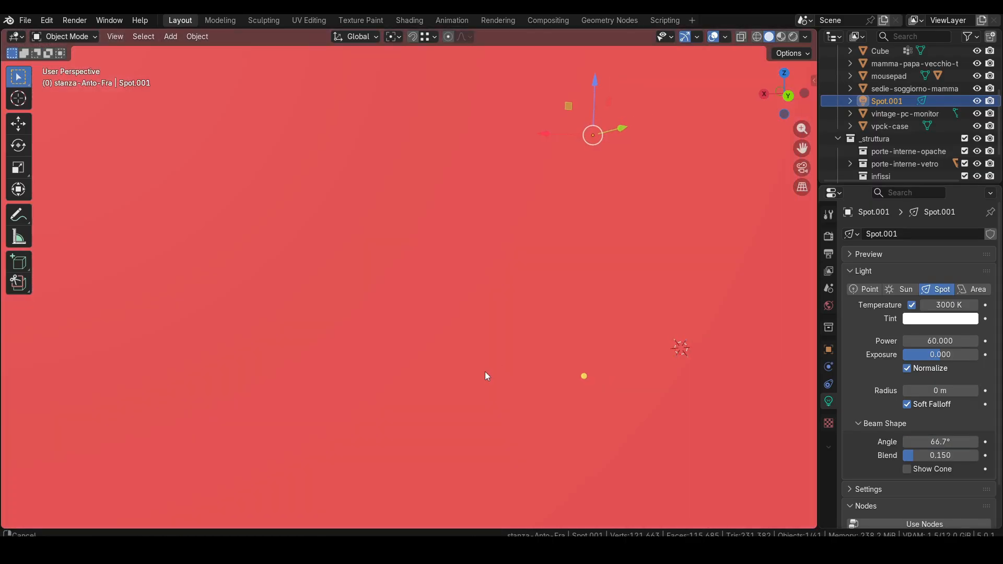
{"action": "scroll", "coordinate": [485, 371], "scroll_direction": "up", "scroll_amount": 1}
{"action": "left_click_drag", "start_coordinate": [943, 442], "coordinate": [993, 442]}
{"action": "key", "text": "z"}
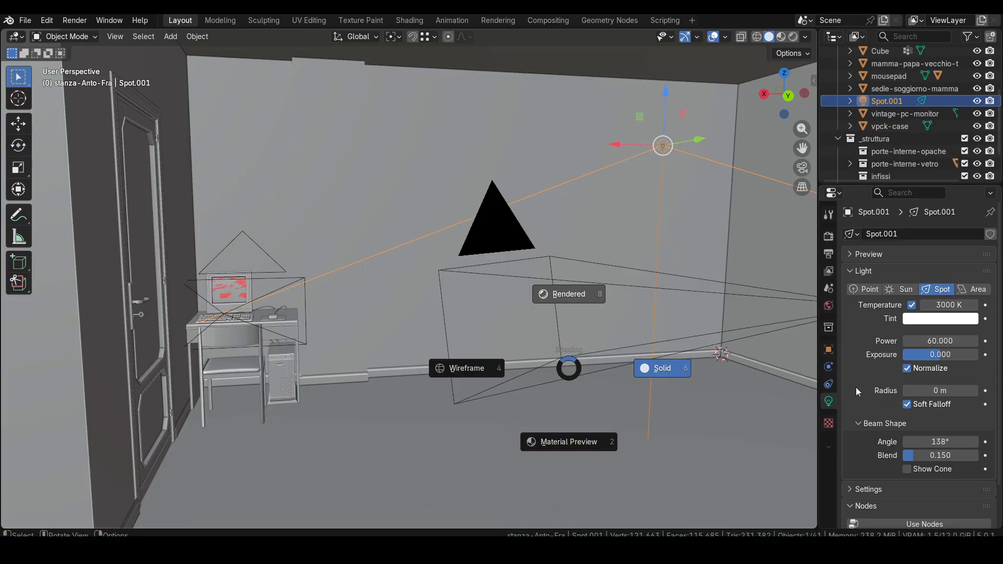
{"action": "left_click", "coordinate": [613, 324]}
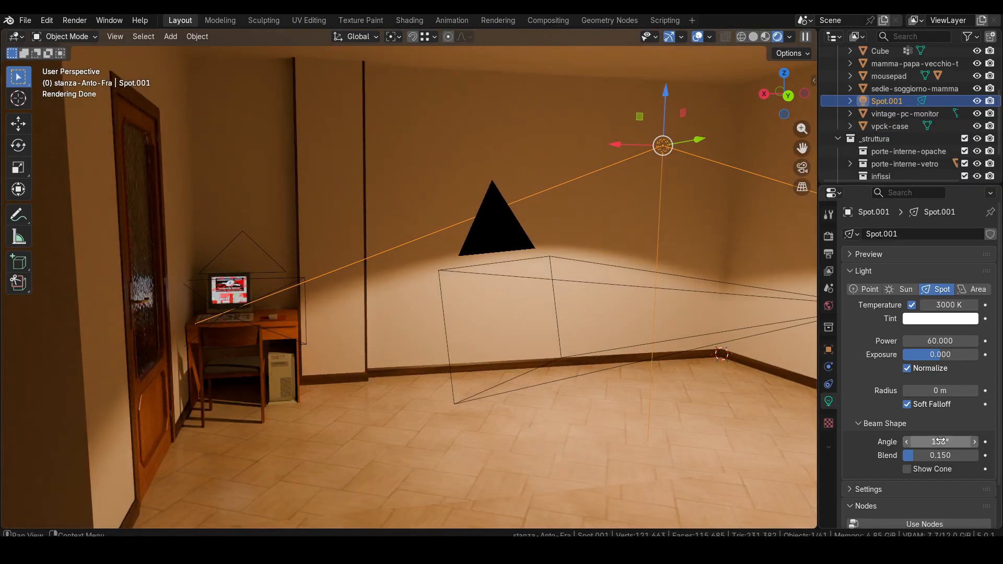
Set the spot light's beam angle to 146° and blend to 0.327, and return the camera view to Solid shading.
{"action": "left_click_drag", "start_coordinate": [930, 455], "coordinate": [950, 442]}
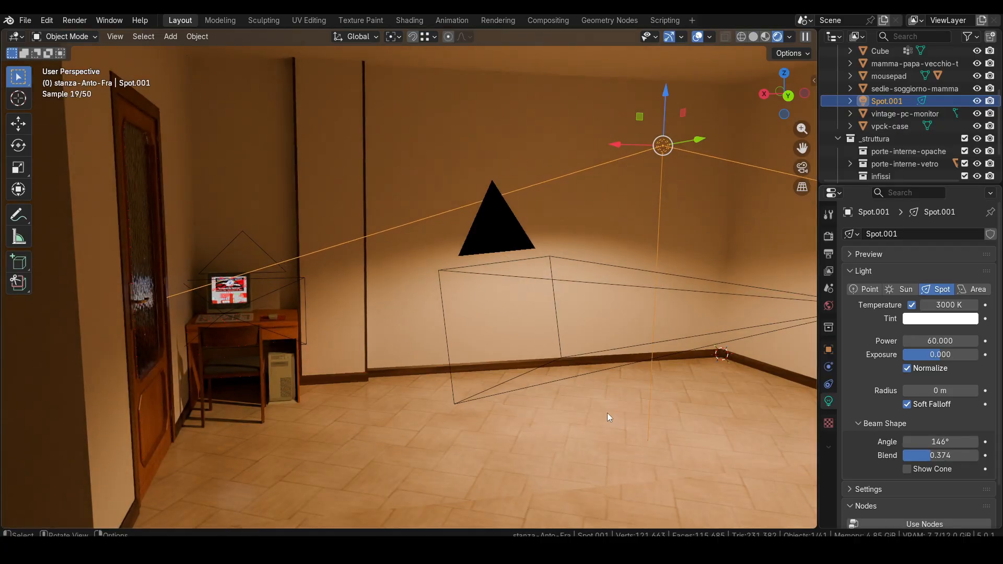
{"action": "key", "text": "KP_0"}
{"action": "left_click_drag", "start_coordinate": [942, 456], "coordinate": [928, 456]}
{"action": "key", "text": "z"}
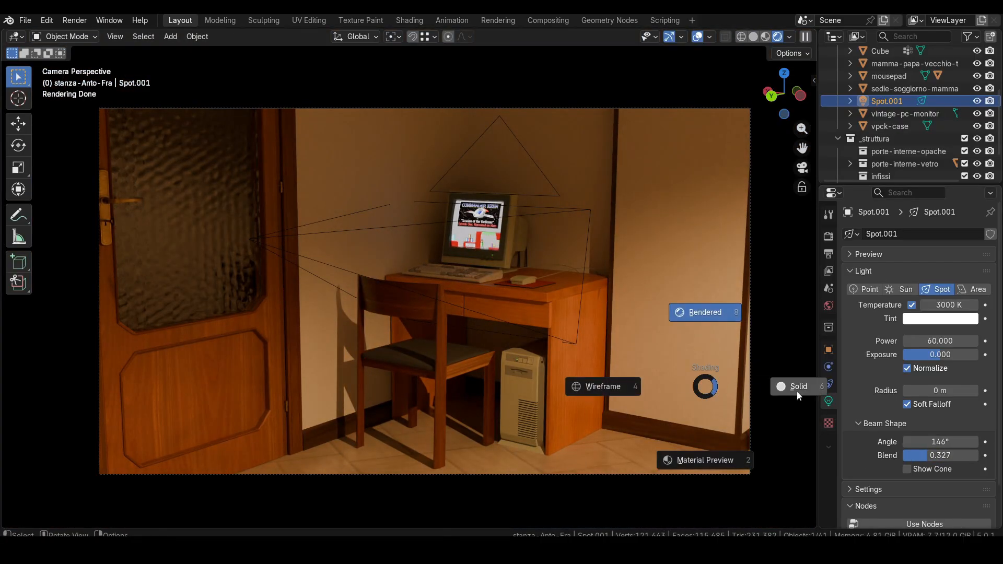
{"action": "left_click", "coordinate": [797, 391]}
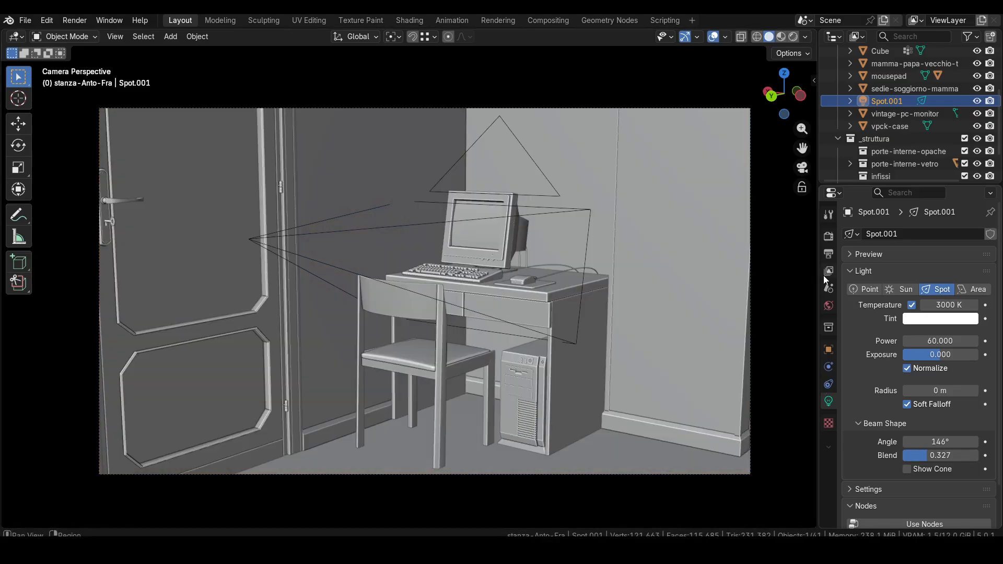
Examine the Cycles render settings, including sampling, denoising, film exposure and performance.
{"action": "left_click", "coordinate": [829, 255]}
{"action": "left_click", "coordinate": [829, 237]}
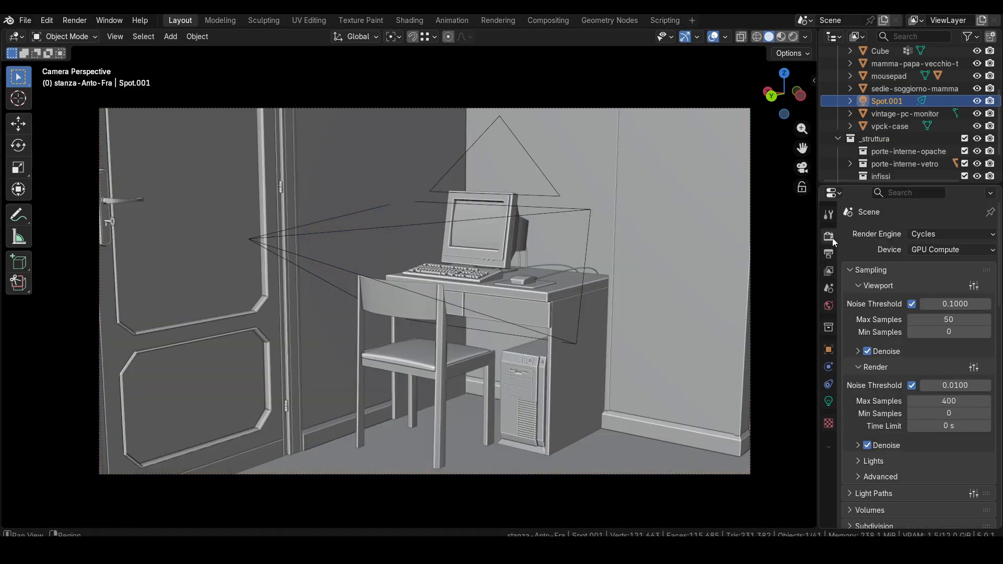
{"action": "scroll", "coordinate": [956, 331], "scroll_direction": "down", "scroll_amount": 2}
{"action": "scroll", "coordinate": [956, 331], "scroll_direction": "down", "scroll_amount": 3}
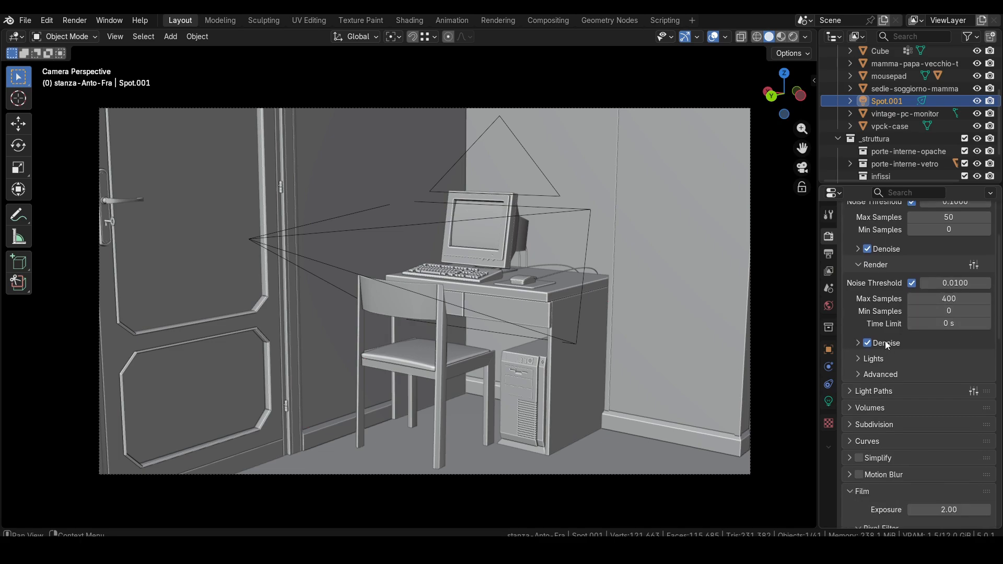
{"action": "scroll", "coordinate": [887, 345], "scroll_direction": "down", "scroll_amount": 7}
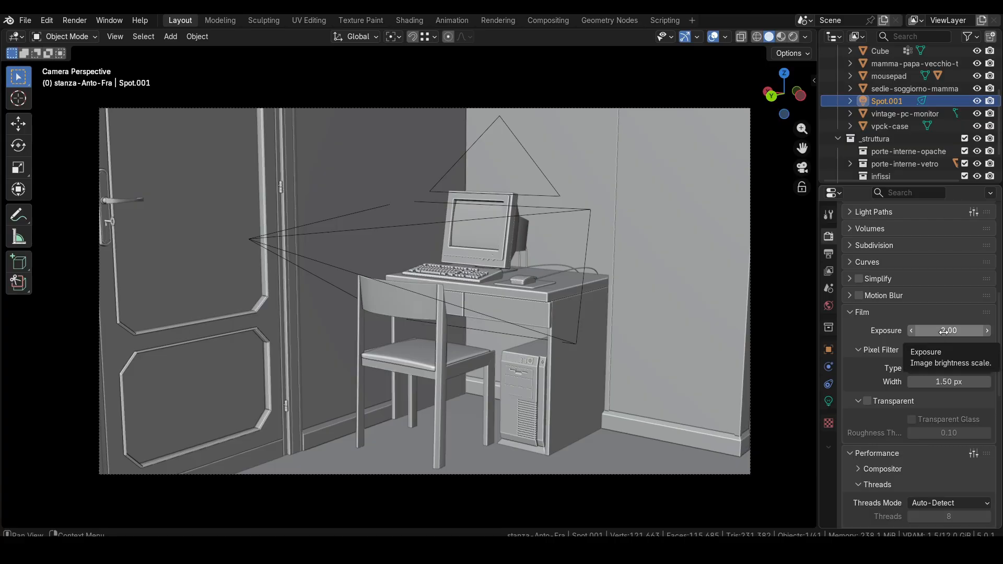
{"action": "scroll", "coordinate": [953, 342], "scroll_direction": "down", "scroll_amount": 8}
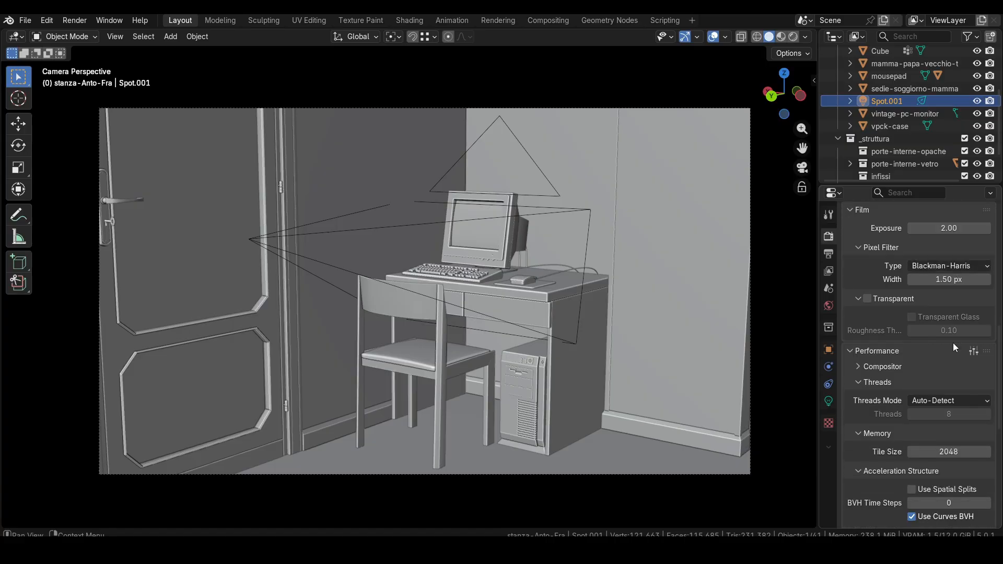
{"action": "scroll", "coordinate": [953, 342], "scroll_direction": "down", "scroll_amount": 7}
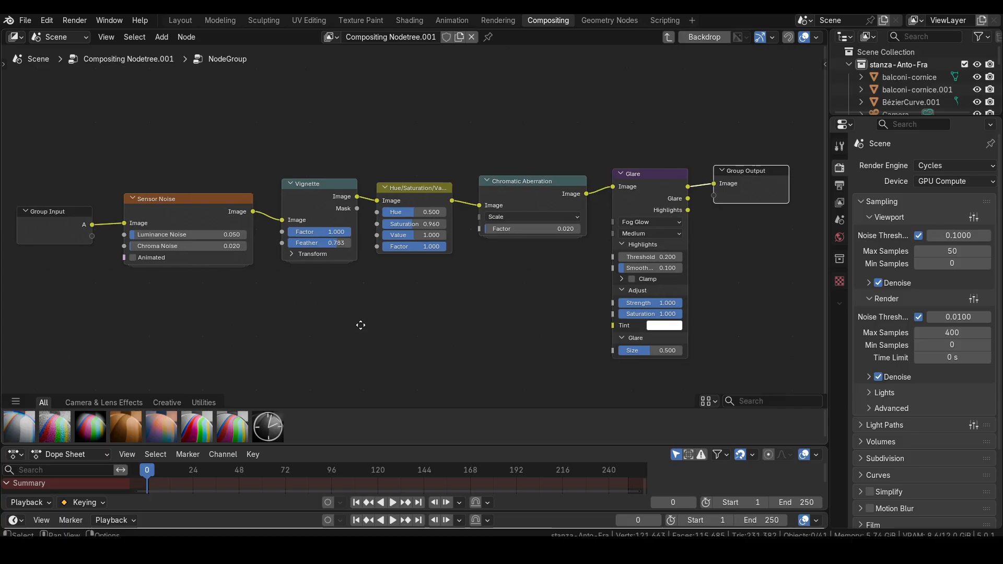
Examine the compositing node group's chain from Sensor Noise and Vignette through Chromatic Aberration to Glare.
{"action": "scroll", "coordinate": [332, 292], "scroll_direction": "up", "scroll_amount": 3}
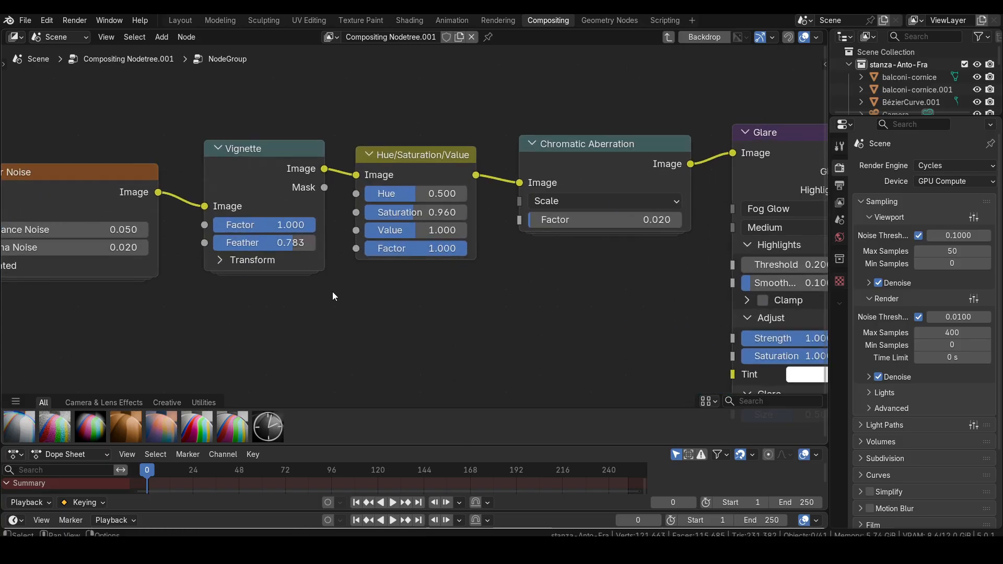
{"action": "middle_click_drag", "start_coordinate": [336, 292], "coordinate": [593, 311]}
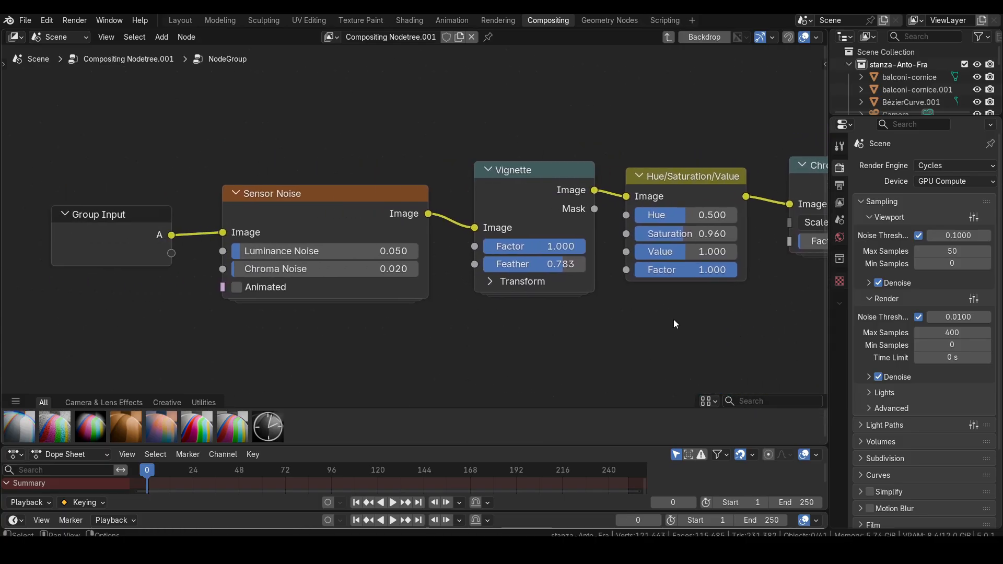
{"action": "middle_click_drag", "start_coordinate": [672, 320], "coordinate": [304, 310]}
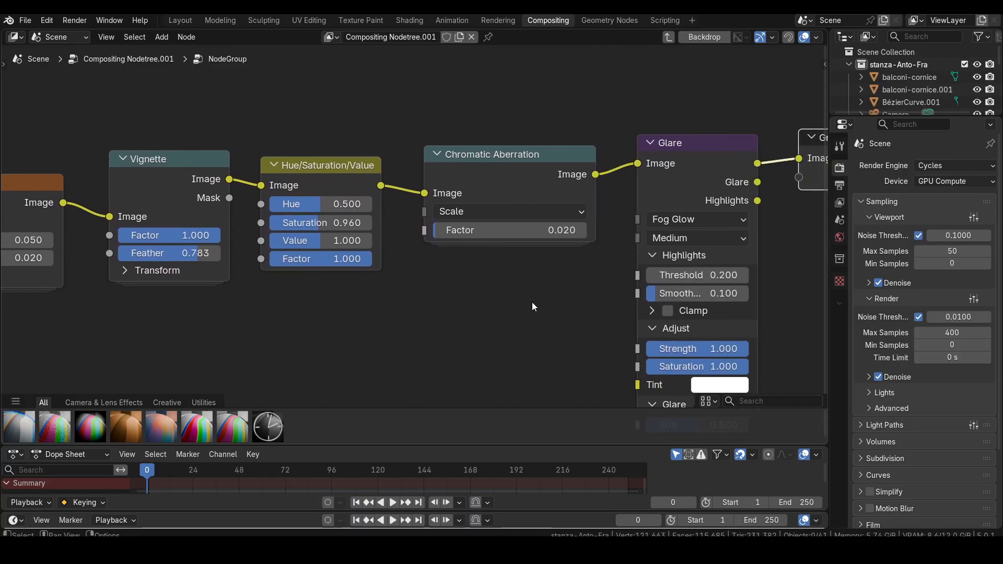
{"action": "middle_click_drag", "start_coordinate": [532, 302], "coordinate": [550, 281]}
{"action": "scroll", "coordinate": [501, 277], "scroll_direction": "down", "scroll_amount": 2}
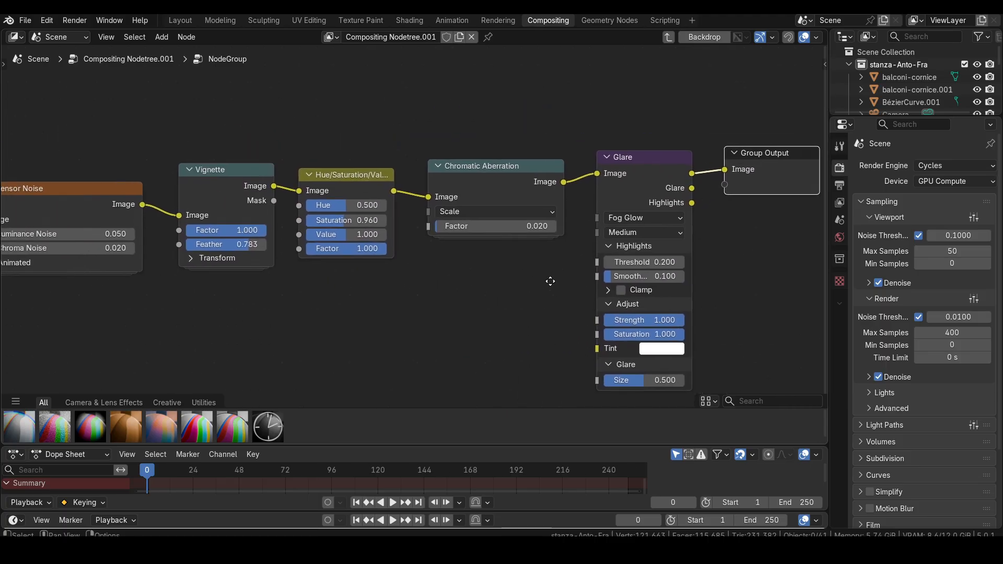
{"action": "scroll", "coordinate": [550, 281], "scroll_direction": "down", "scroll_amount": 2}
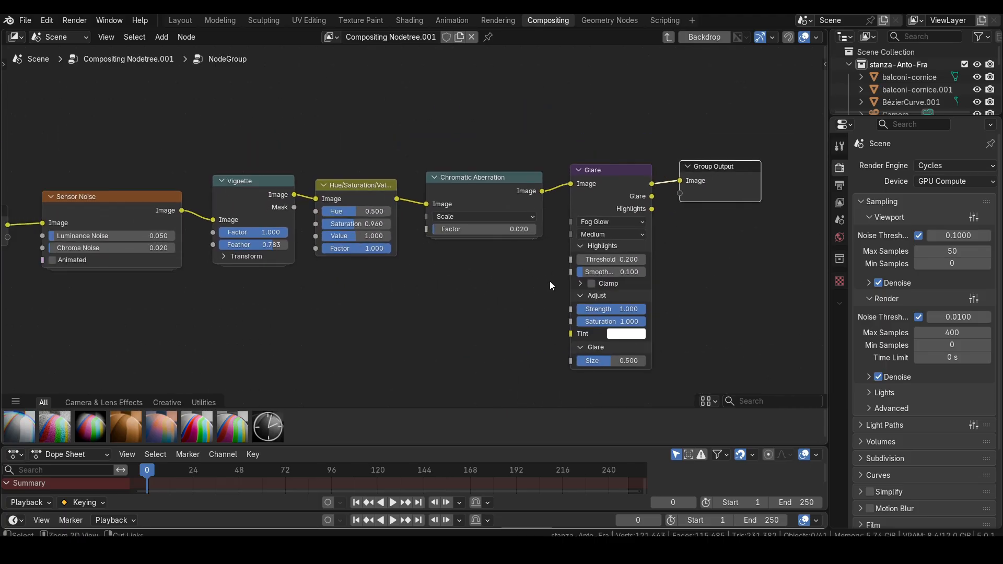
Maximize the compositor editor, inspect the group's effect nodes up close, and exit the node group.
{"action": "key", "text": "ctrl+space"}
{"action": "middle_click_drag", "start_coordinate": [550, 281], "coordinate": [625, 271]}
{"action": "scroll", "coordinate": [595, 268], "scroll_direction": "up", "scroll_amount": 1}
{"action": "scroll", "coordinate": [596, 269], "scroll_direction": "up", "scroll_amount": 1}
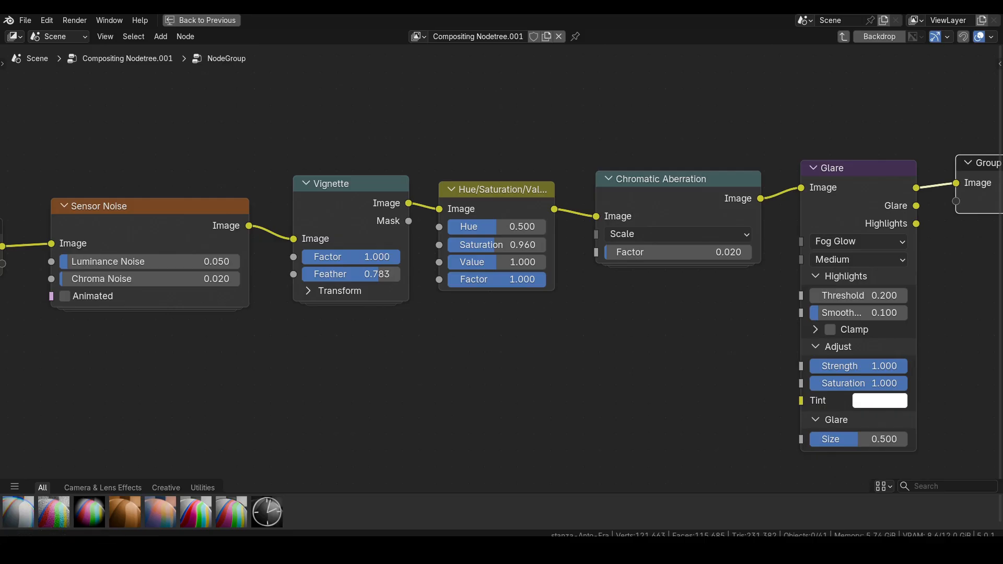
{"action": "scroll", "coordinate": [260, 404], "scroll_direction": "up", "scroll_amount": 1}
{"action": "middle_click_drag", "start_coordinate": [258, 399], "coordinate": [283, 389]}
{"action": "middle_click_drag", "start_coordinate": [185, 397], "coordinate": [189, 390], "text": "ctrl"}
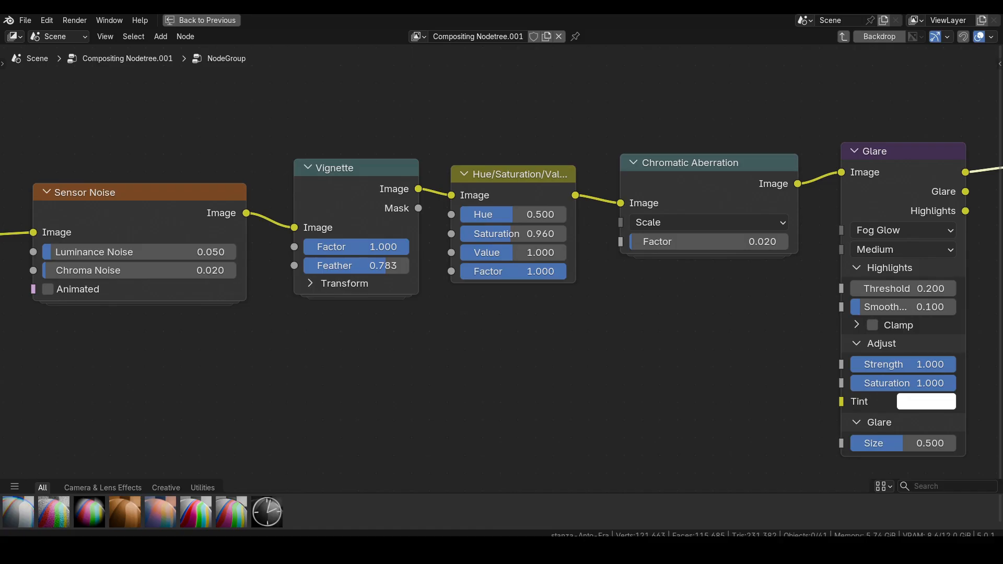
{"action": "key", "text": "Tab"}
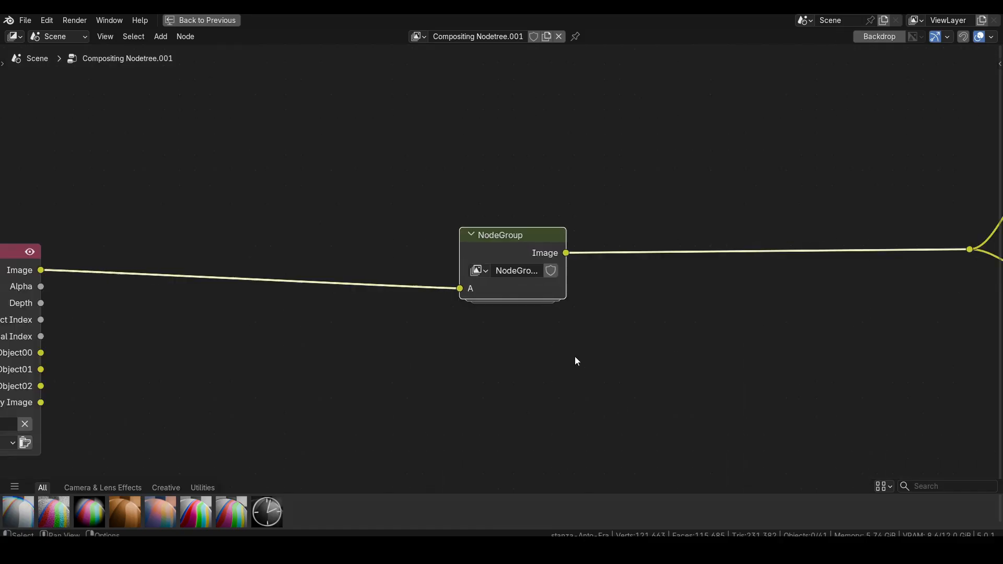
Enable the compositor backdrop and open the NodeGroup with its effect nodes arranged below the image.
{"action": "left_click", "coordinate": [879, 37]}
{"action": "left_click", "coordinate": [484, 262]}
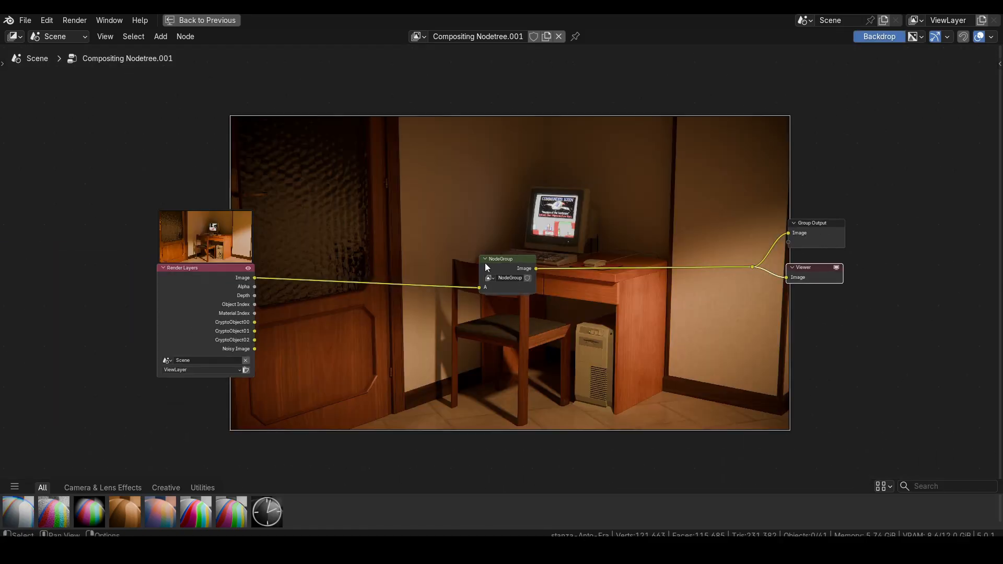
{"action": "key", "text": "Tab"}
{"action": "middle_click_drag", "start_coordinate": [585, 274], "coordinate": [582, 374]}
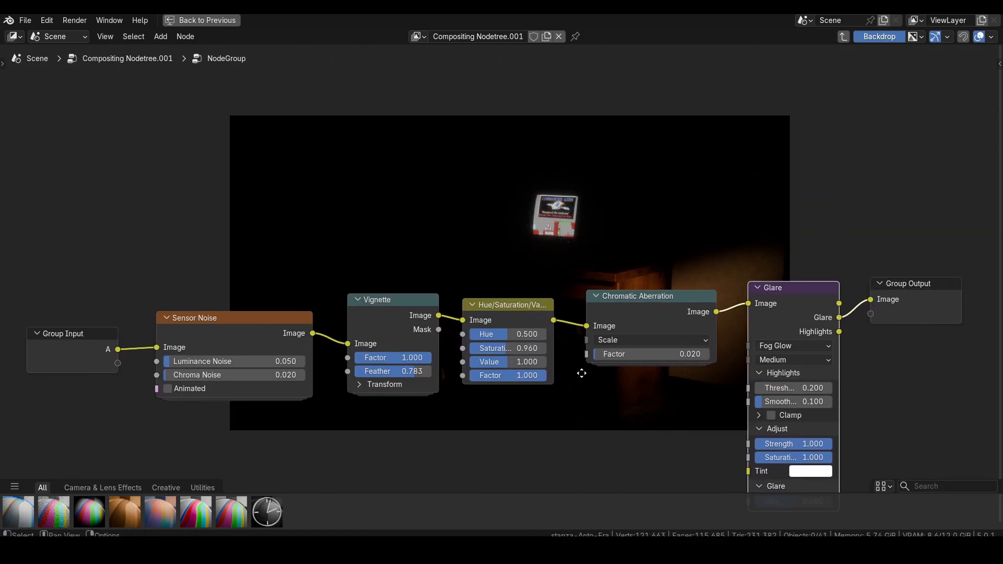
Link the Image outputs of Sensor Noise, Vignette and Hue/Saturation/Value in turn to the Group Output to preview each stage.
{"action": "left_click_drag", "start_coordinate": [312, 334], "coordinate": [869, 299]}
{"action": "left_click_drag", "start_coordinate": [440, 317], "coordinate": [858, 300]}
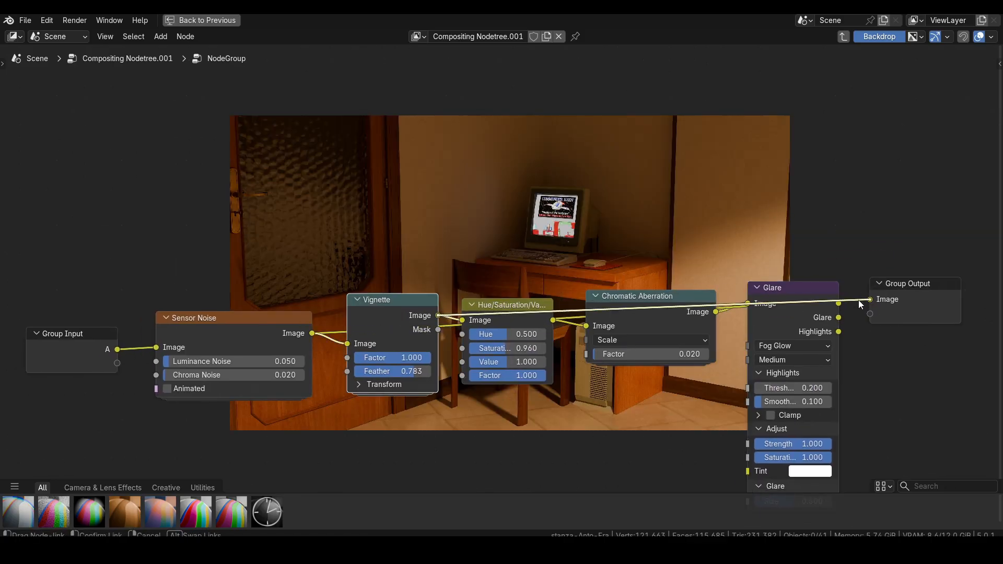
{"action": "left_click_drag", "start_coordinate": [553, 321], "coordinate": [863, 300]}
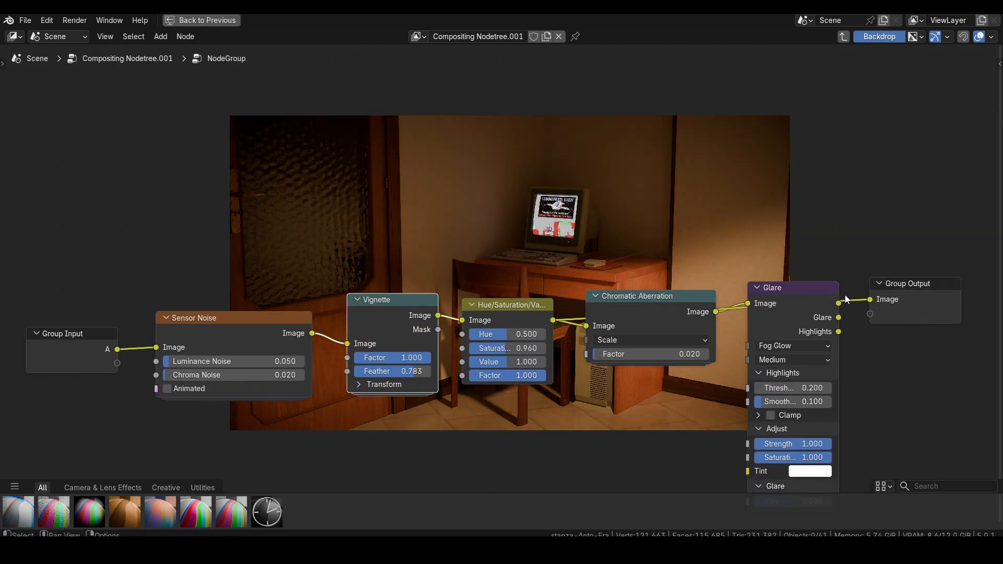
Enlarge and reposition the backdrop image to examine the desk and computer up close behind the nodes.
{"action": "scroll", "coordinate": [651, 251], "scroll_direction": "down", "scroll_amount": 1}
{"action": "key", "text": "v"}
{"action": "key", "text": "alt+v"}
{"action": "key", "text": "alt+v"}
{"action": "key", "text": "alt+v"}
{"action": "key", "text": "alt+v"}
{"action": "key", "text": "alt+v"}
{"action": "key", "text": "alt+v"}
{"action": "middle_click_drag", "start_coordinate": [674, 212], "coordinate": [794, 282]}
{"action": "middle_click_drag", "start_coordinate": [777, 261], "coordinate": [571, 196], "text": "alt"}
{"action": "middle_click_drag", "start_coordinate": [604, 319], "coordinate": [427, 257]}
Mute and unmute the Hue/Saturation/Value node to compare its effect on the backdrop image.
{"action": "left_click", "coordinate": [438, 312]}
{"action": "key", "text": "m"}
{"action": "key", "text": "m"}
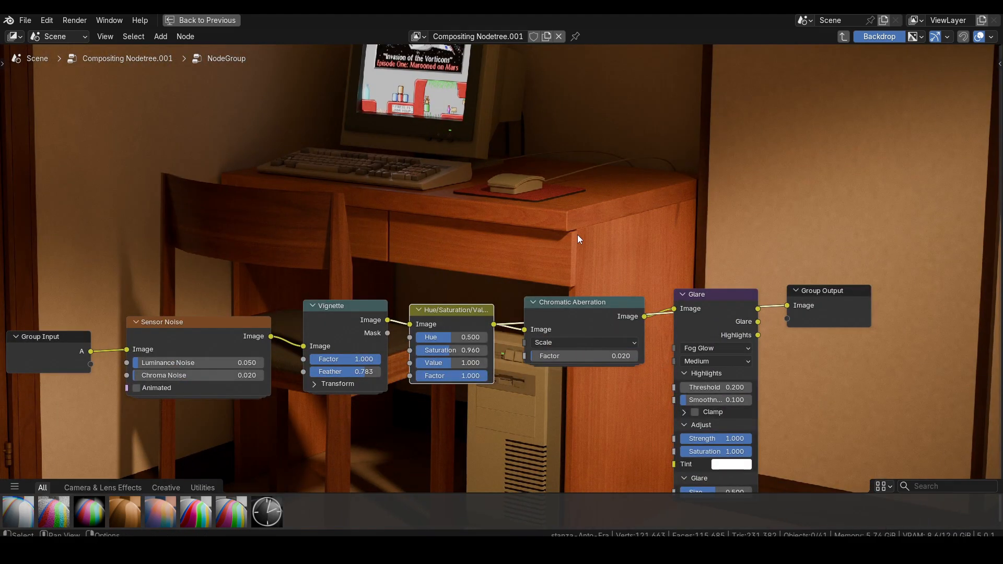
Preview Chromatic Aberration through the Group Output with the computer in view, and link the Glare node's Image output to the Group Output.
{"action": "left_click_drag", "start_coordinate": [642, 316], "coordinate": [783, 304]}
{"action": "middle_click_drag", "start_coordinate": [583, 181], "coordinate": [604, 255], "text": "alt"}
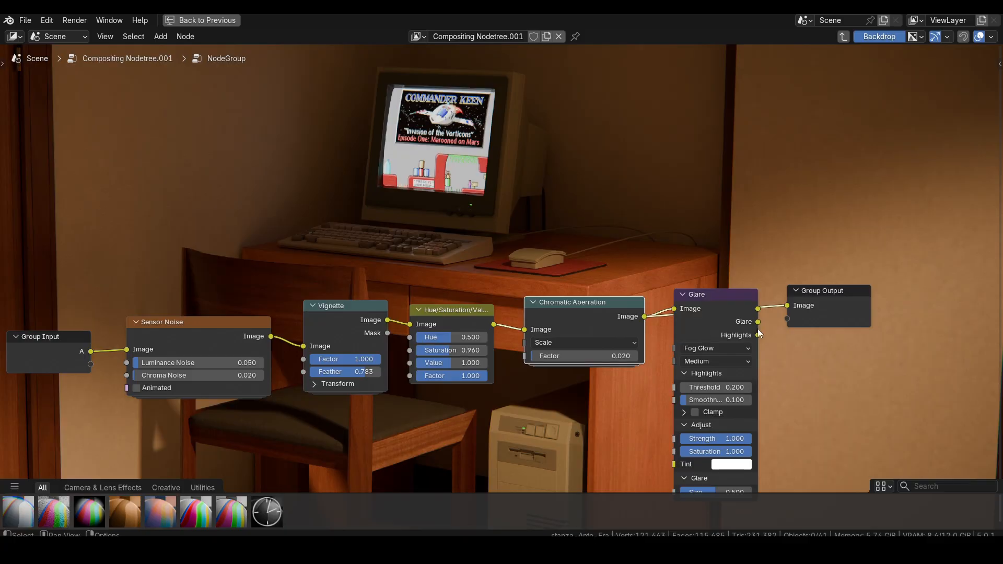
{"action": "left_click_drag", "start_coordinate": [757, 309], "coordinate": [786, 306]}
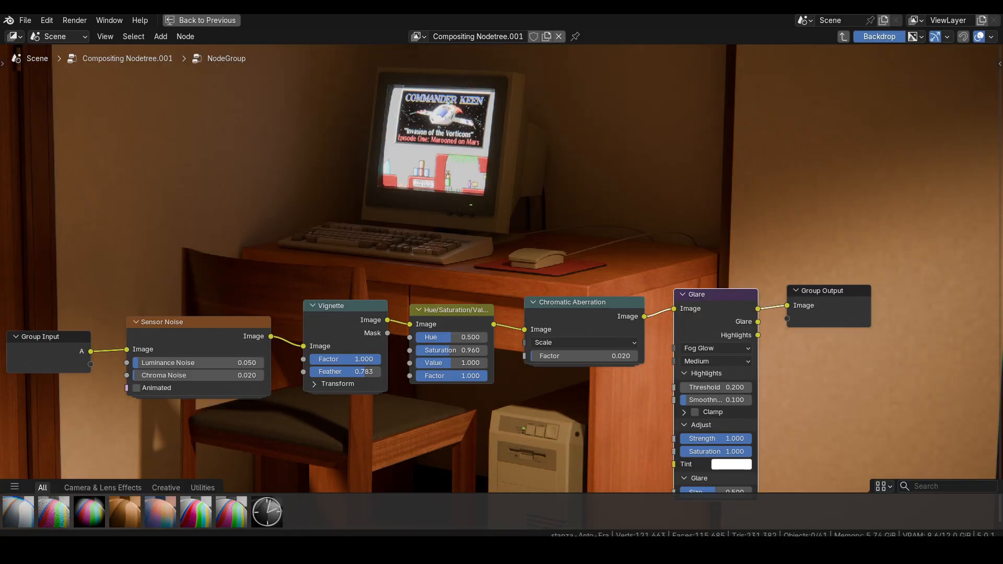